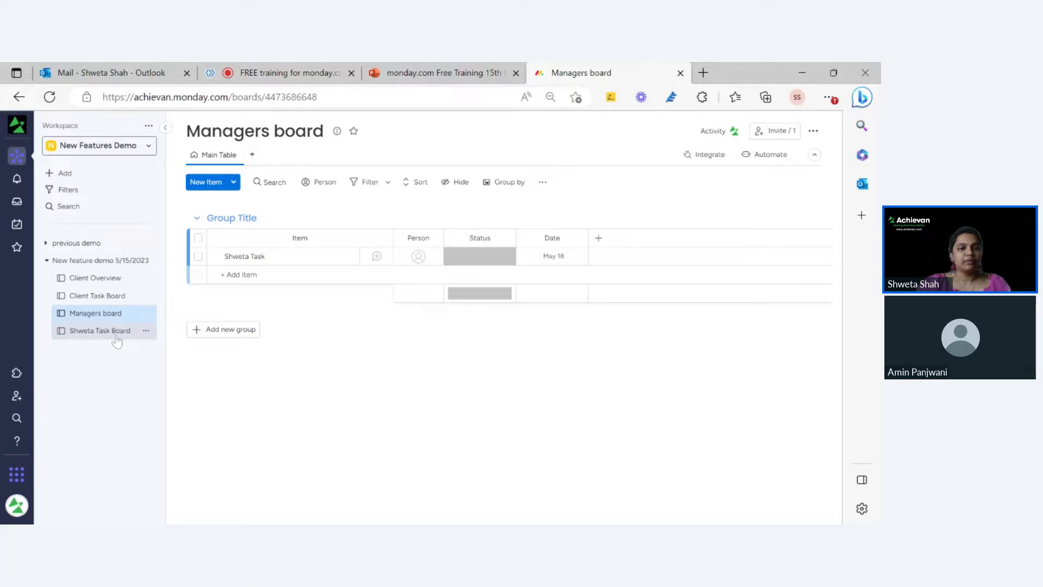
Step: Open the individual task board in a separate browser tab and return to the Managers board
{"action": "left_click", "coordinate": [146, 331]}
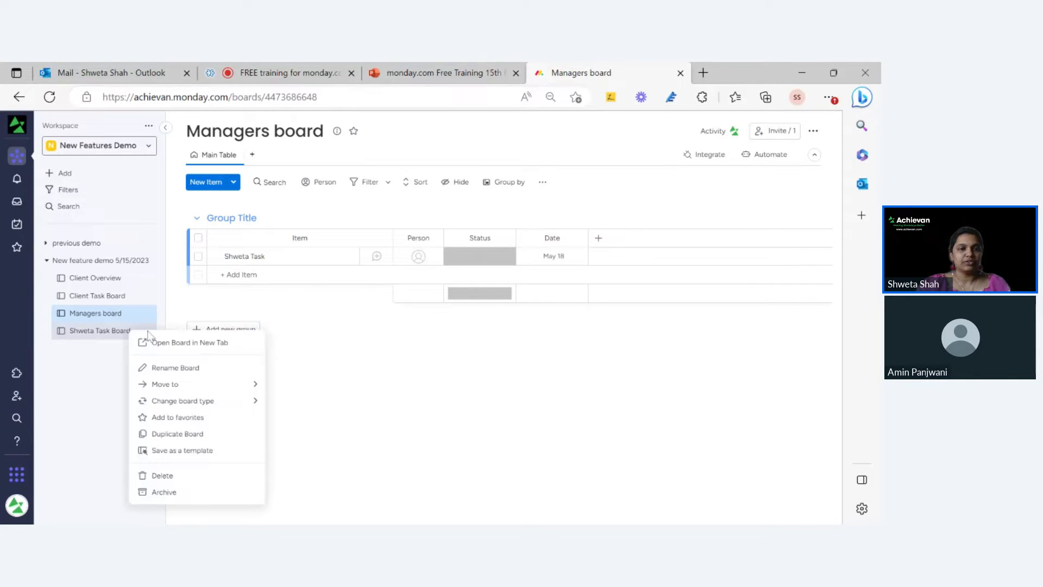
{"action": "left_click", "coordinate": [188, 348]}
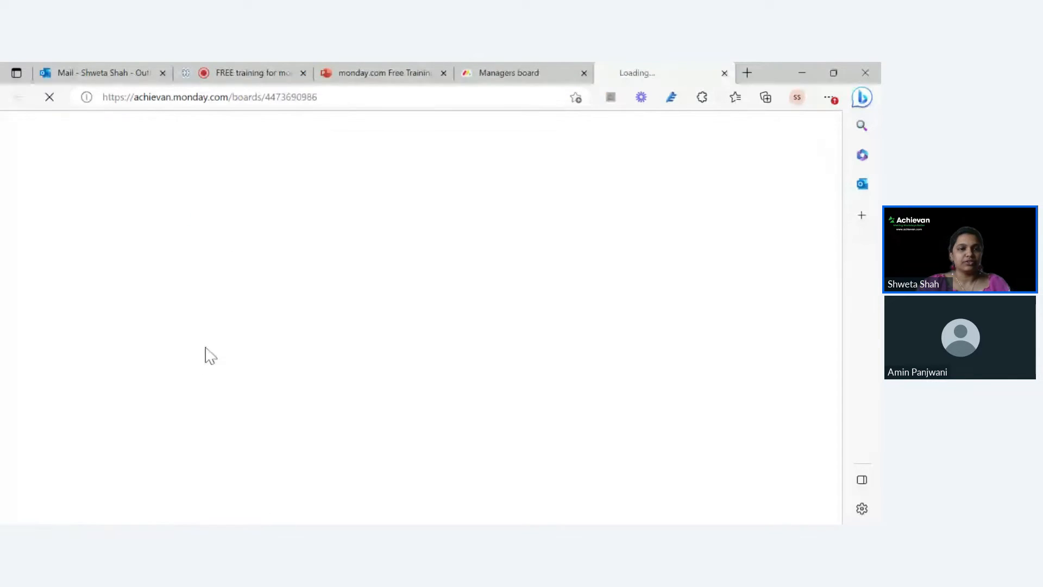
{"action": "left_click", "coordinate": [506, 75]}
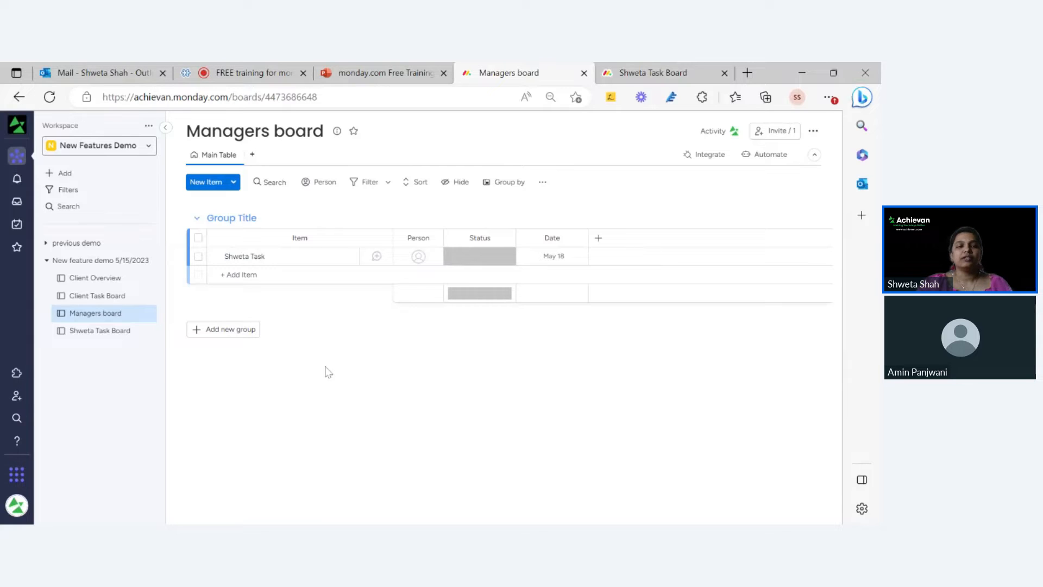
Step: Review the individual task board's items and statuses alongside the Managers board
{"action": "left_click", "coordinate": [103, 333]}
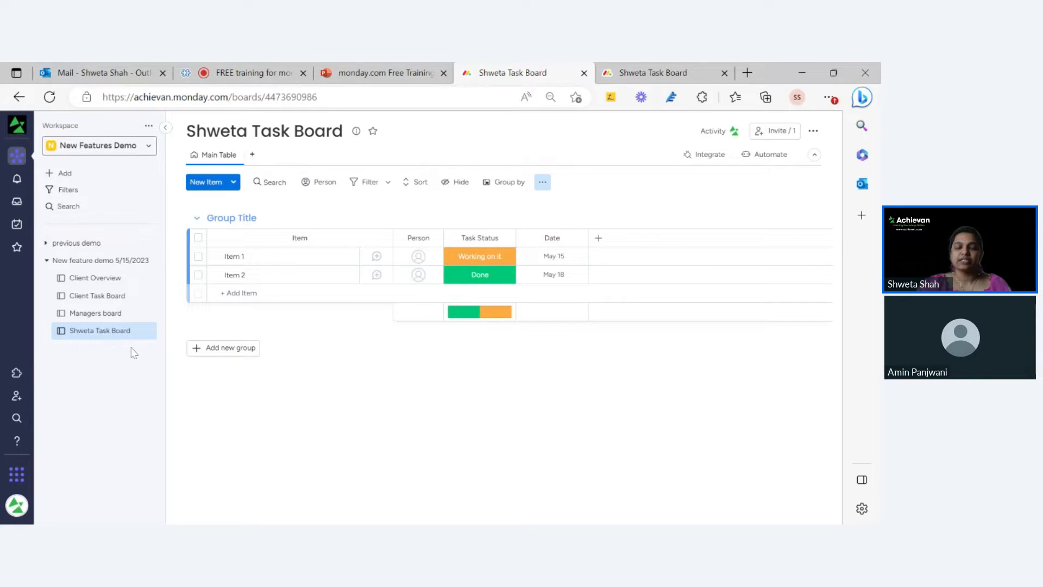
{"action": "left_click", "coordinate": [103, 320]}
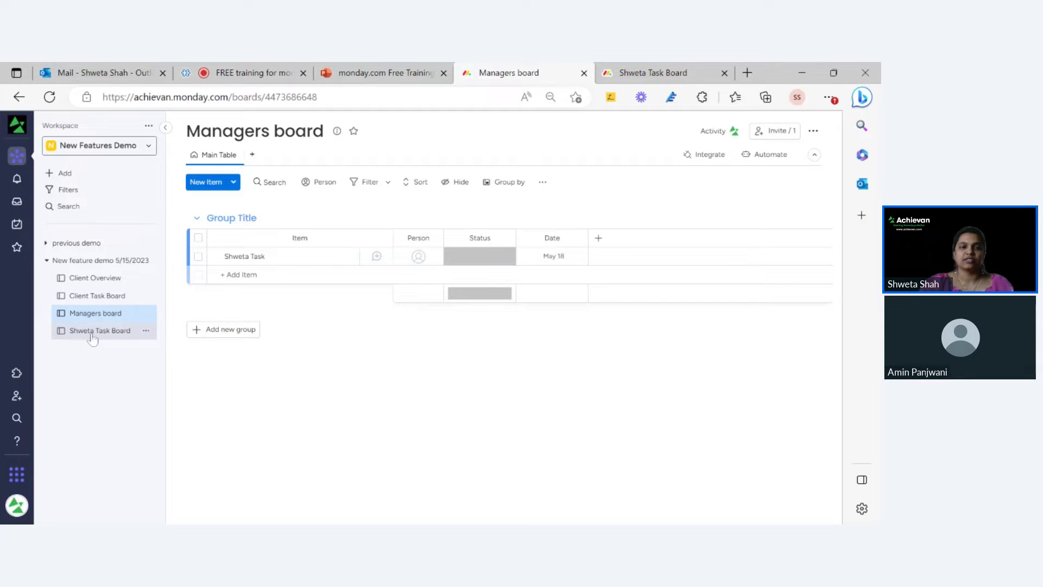
{"action": "left_click", "coordinate": [635, 75]}
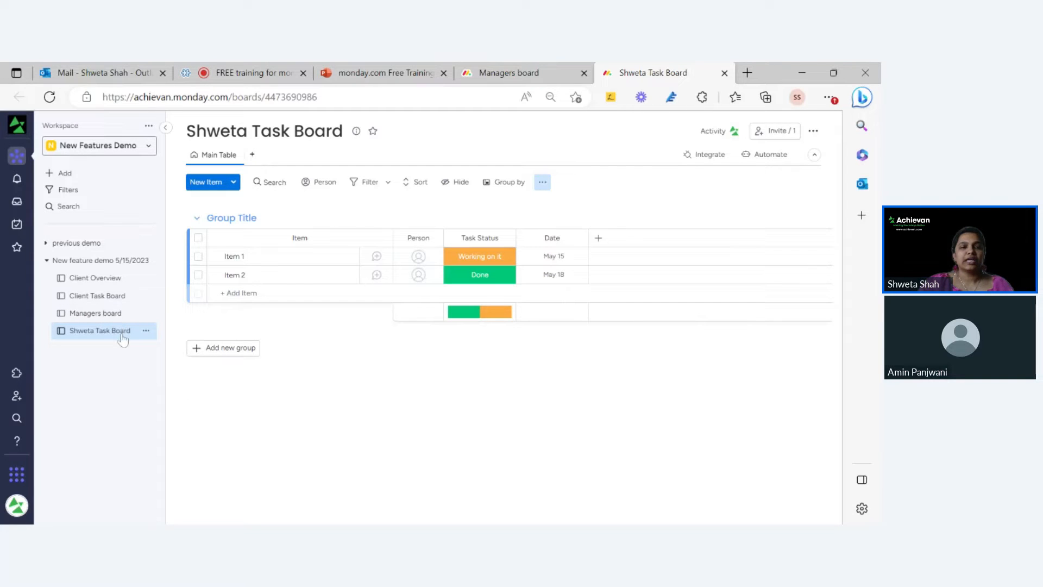
Step: Add a Connect boards column to the Managers board and link it to the individual task board with a two-way connection
{"action": "left_click", "coordinate": [115, 314]}
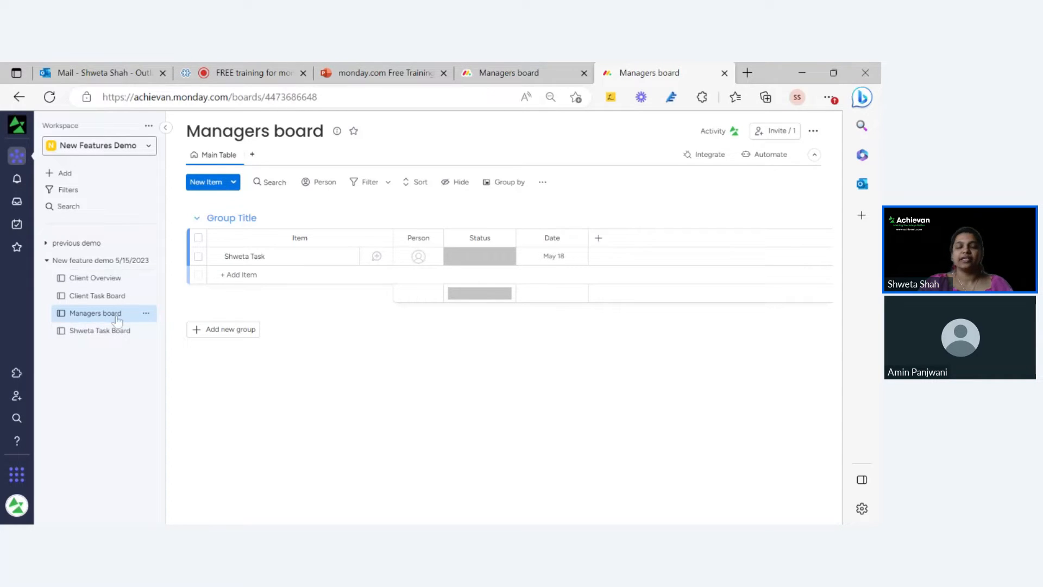
{"action": "left_click", "coordinate": [598, 239]}
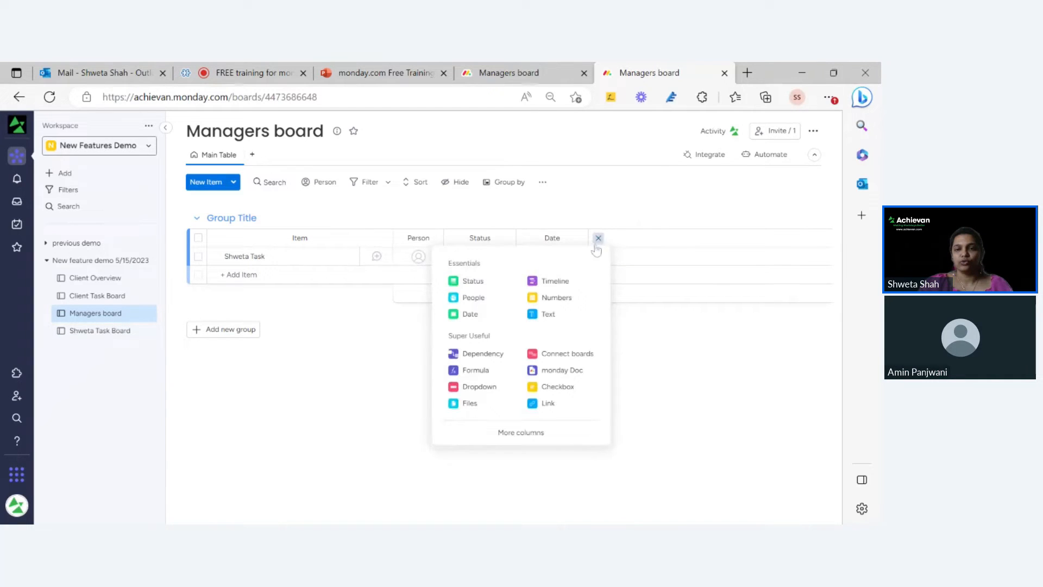
{"action": "left_click", "coordinate": [569, 354]}
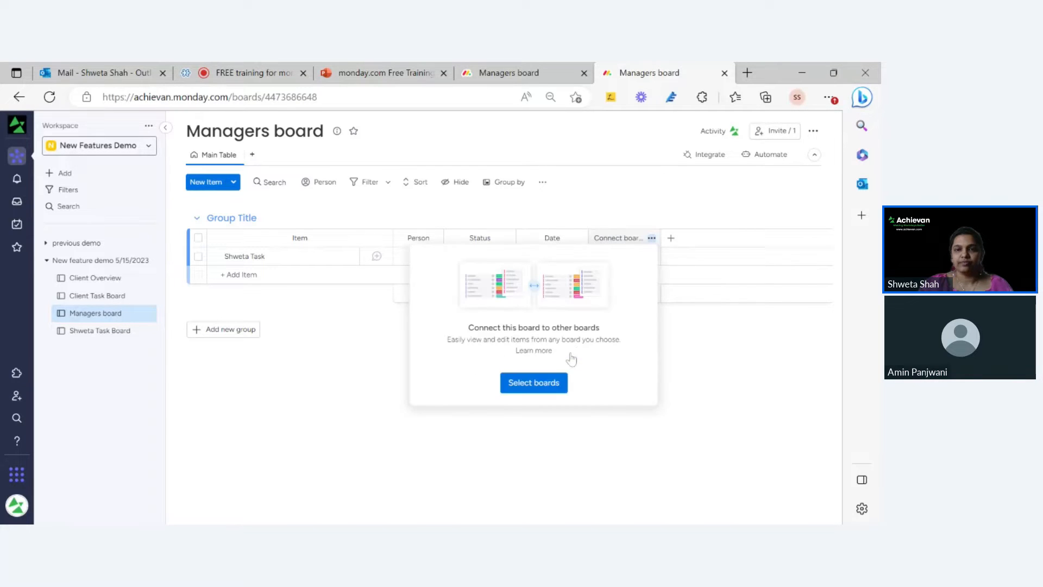
{"action": "left_click", "coordinate": [536, 385]}
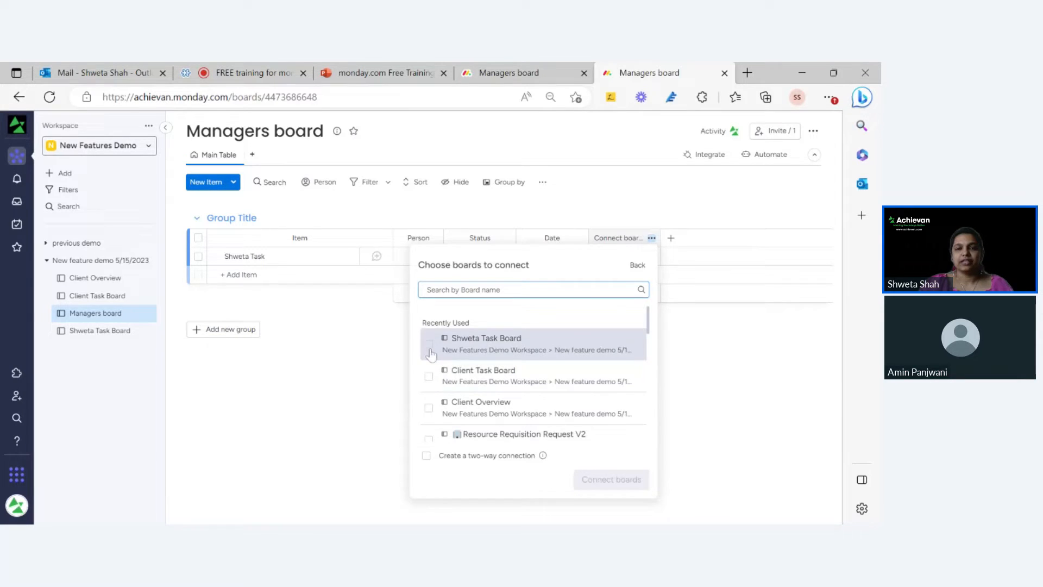
{"action": "left_click", "coordinate": [430, 348]}
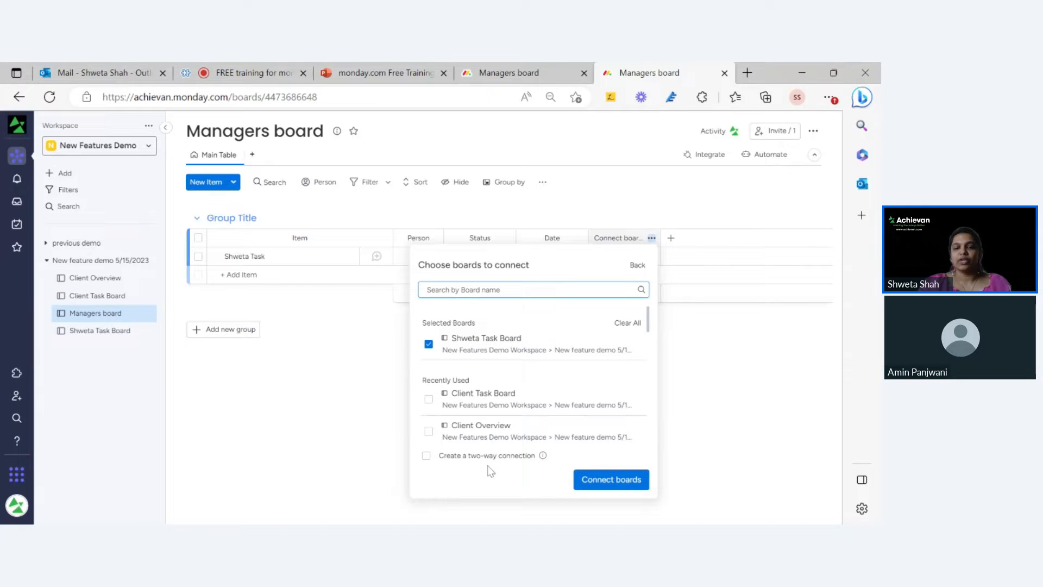
{"action": "left_click", "coordinate": [426, 456]}
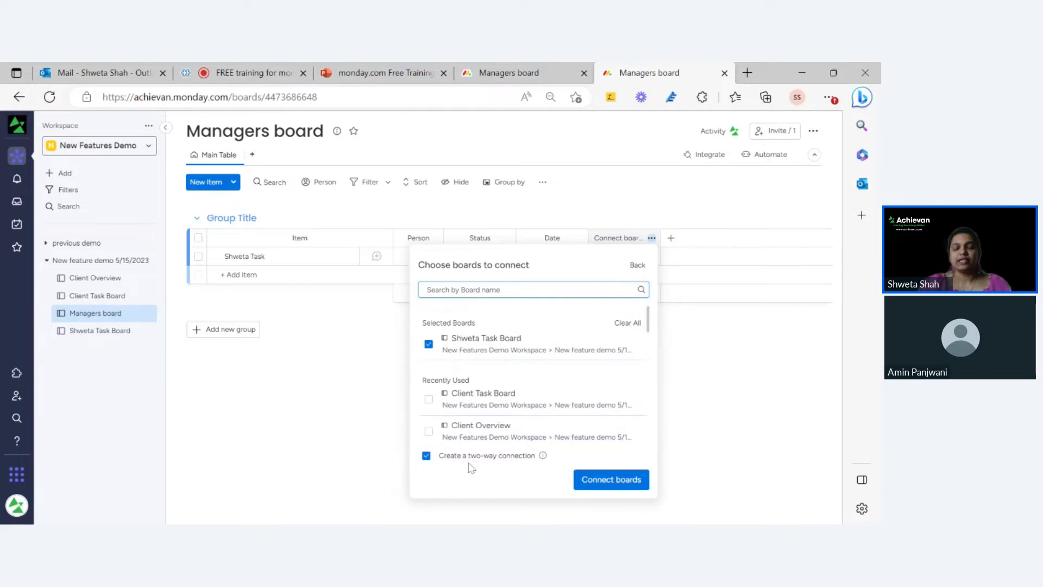
{"action": "left_click", "coordinate": [614, 483]}
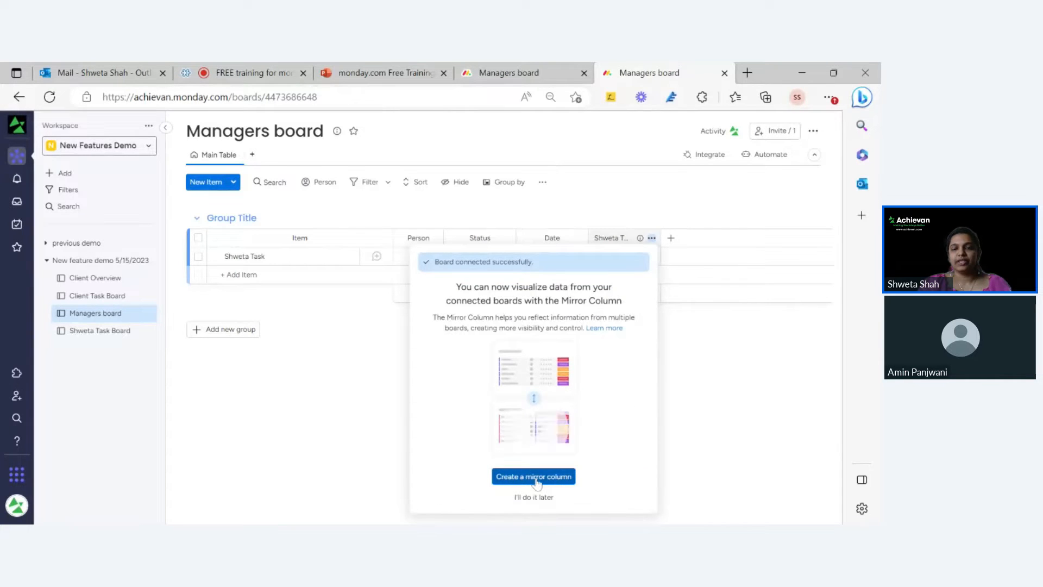
Step: Create a mirror column on the Managers board for the connected board's Task Status
{"action": "left_click", "coordinate": [535, 476]}
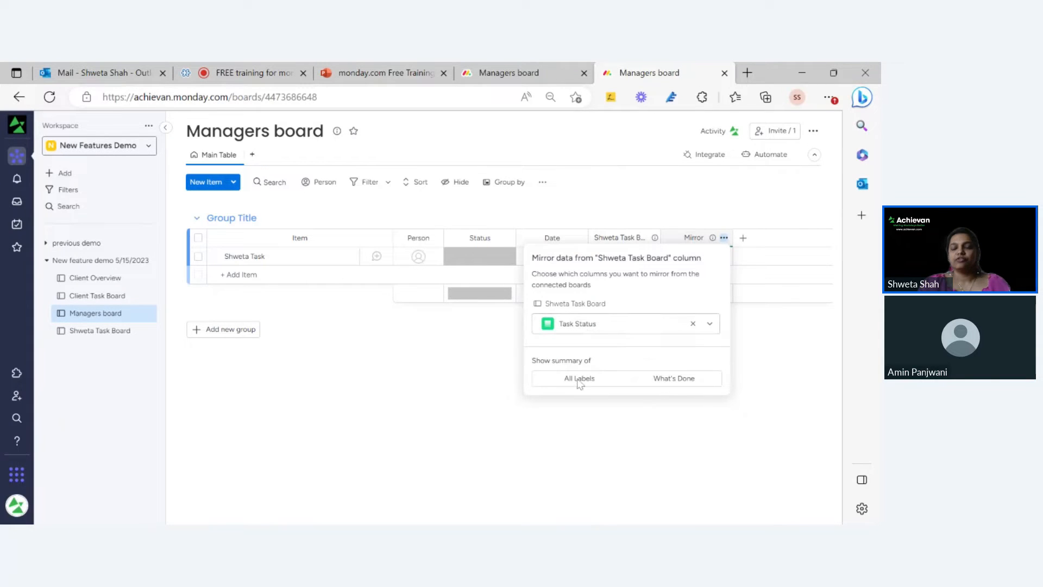
{"action": "left_click", "coordinate": [589, 447]}
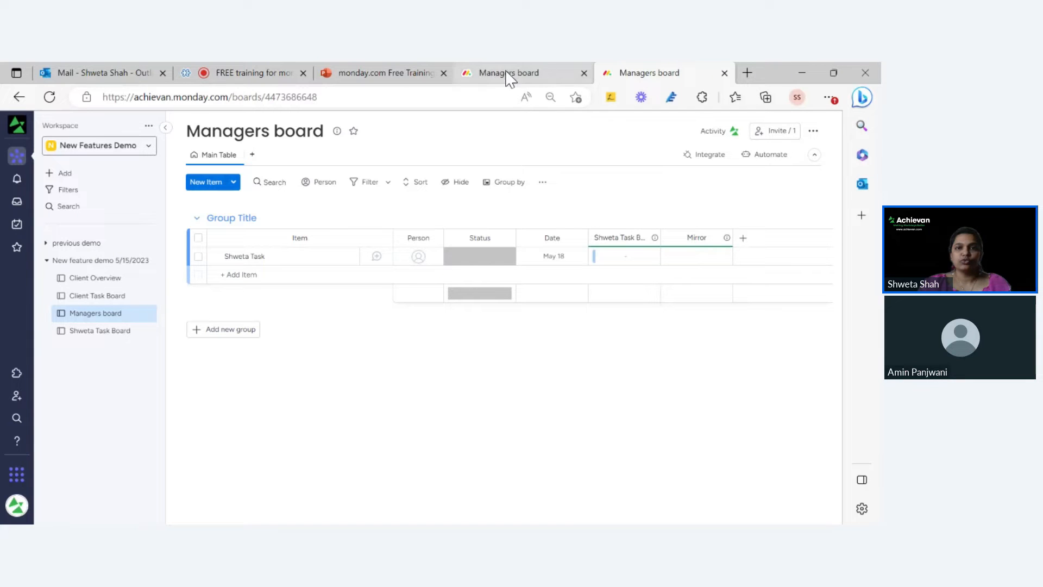
Step: On the individual task board, link Item 1 and Item 2 together to the existing task on the Managers board
{"action": "left_click", "coordinate": [122, 334]}
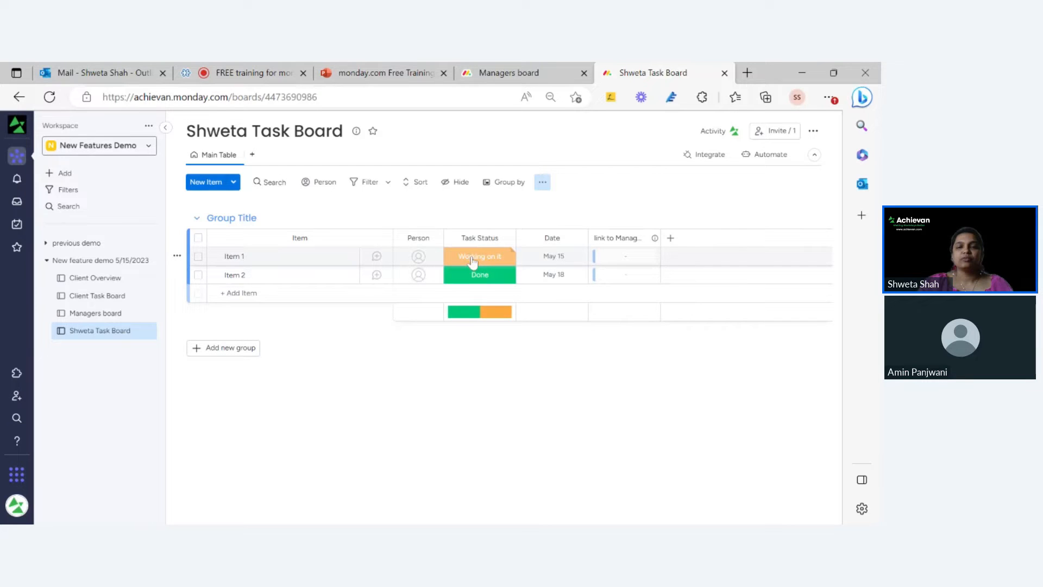
{"action": "left_click", "coordinate": [96, 314]}
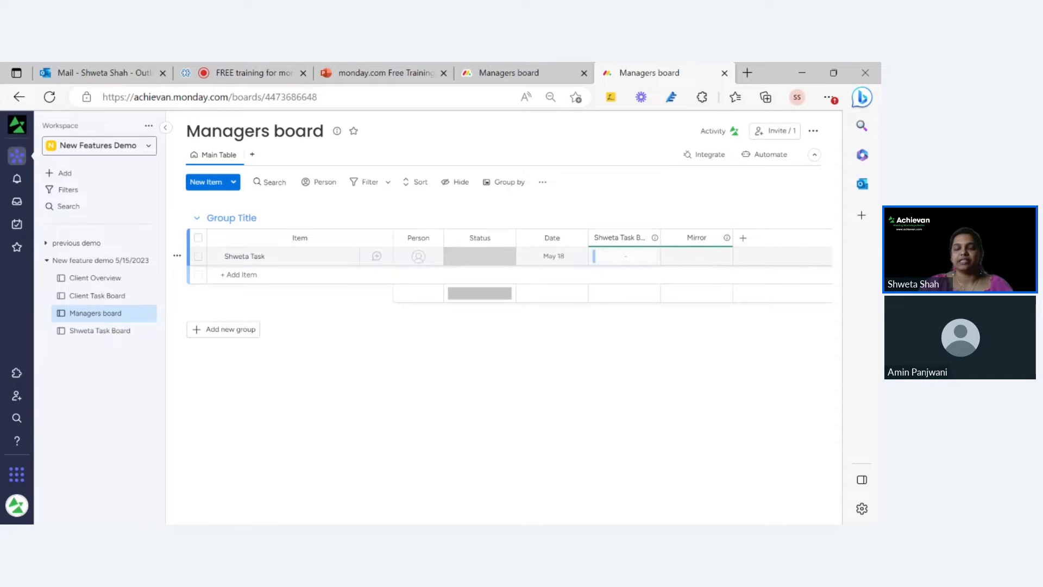
{"action": "left_click", "coordinate": [122, 340]}
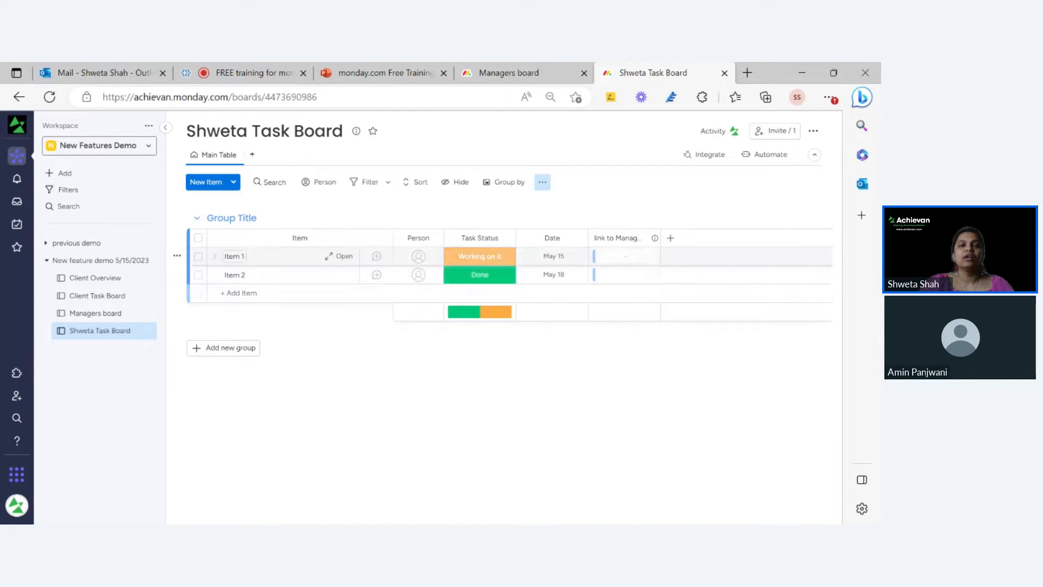
{"action": "left_click", "coordinate": [198, 238]}
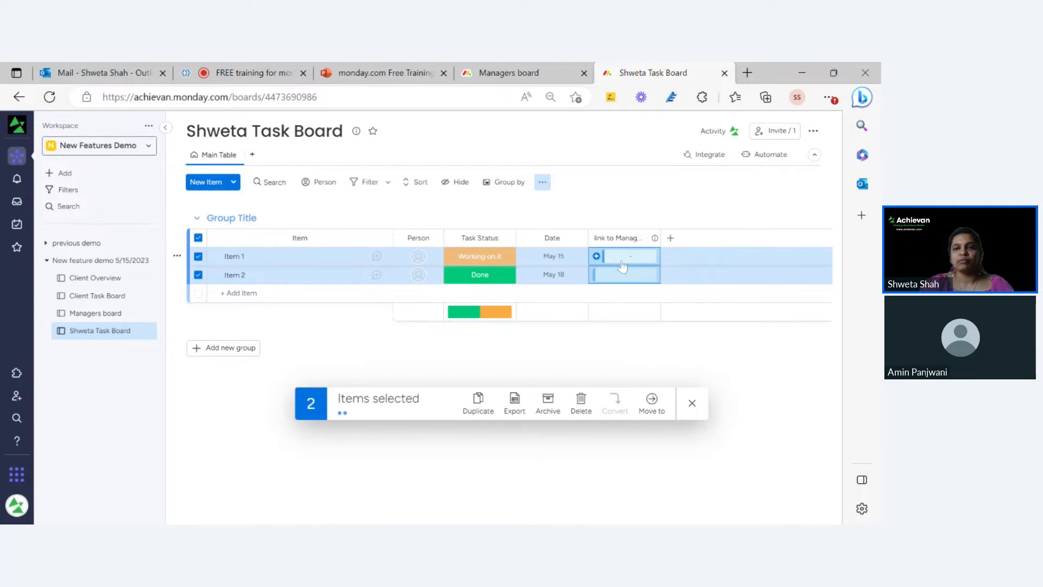
{"action": "left_click", "coordinate": [596, 256]}
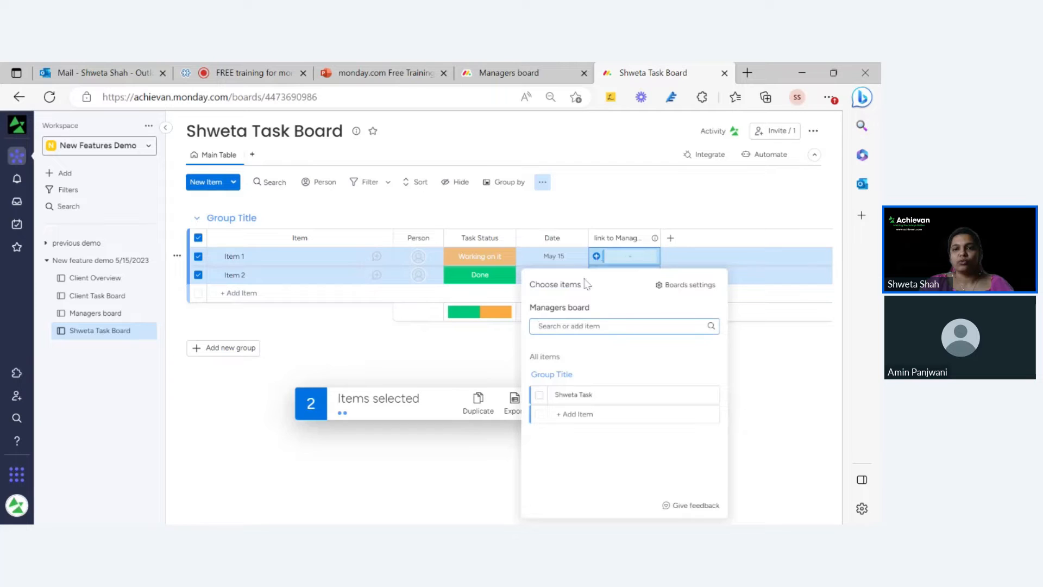
{"action": "left_click", "coordinate": [540, 395]}
{"action": "left_click", "coordinate": [793, 398]}
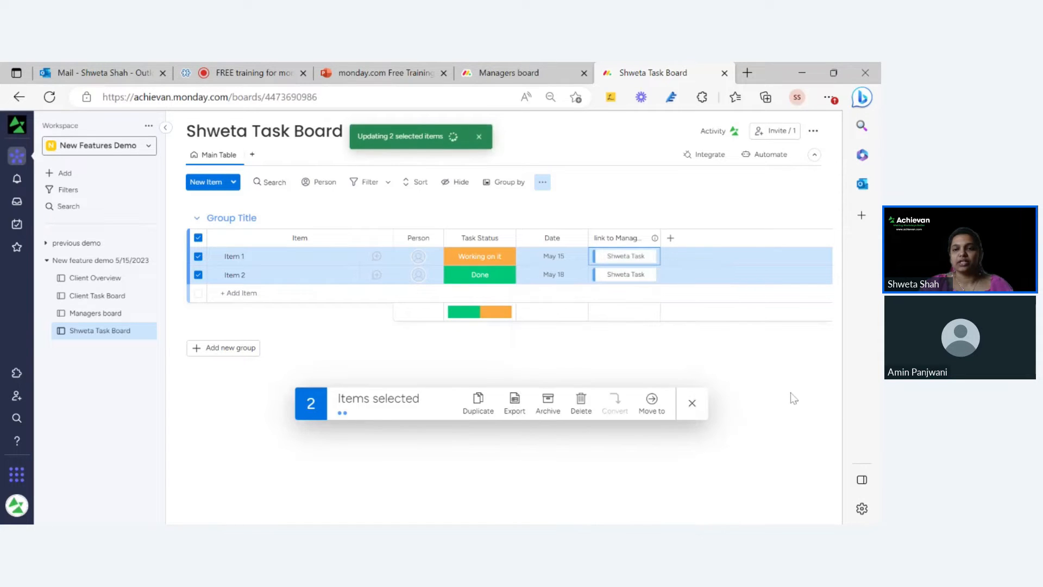
{"action": "left_click", "coordinate": [692, 402]}
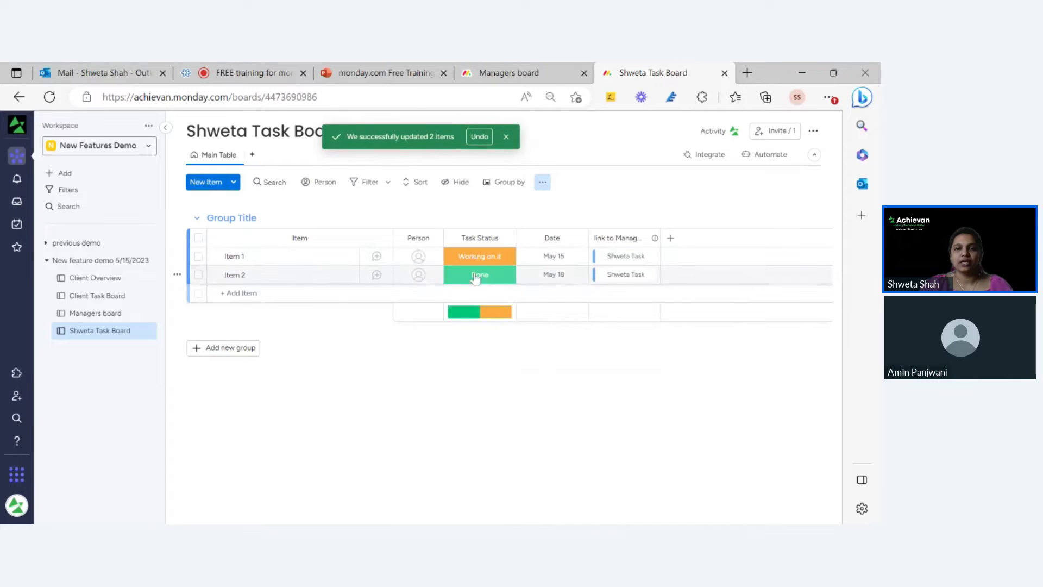
Step: Check the mirrored task status on the Managers board and return to the individual task board
{"action": "left_click", "coordinate": [500, 76]}
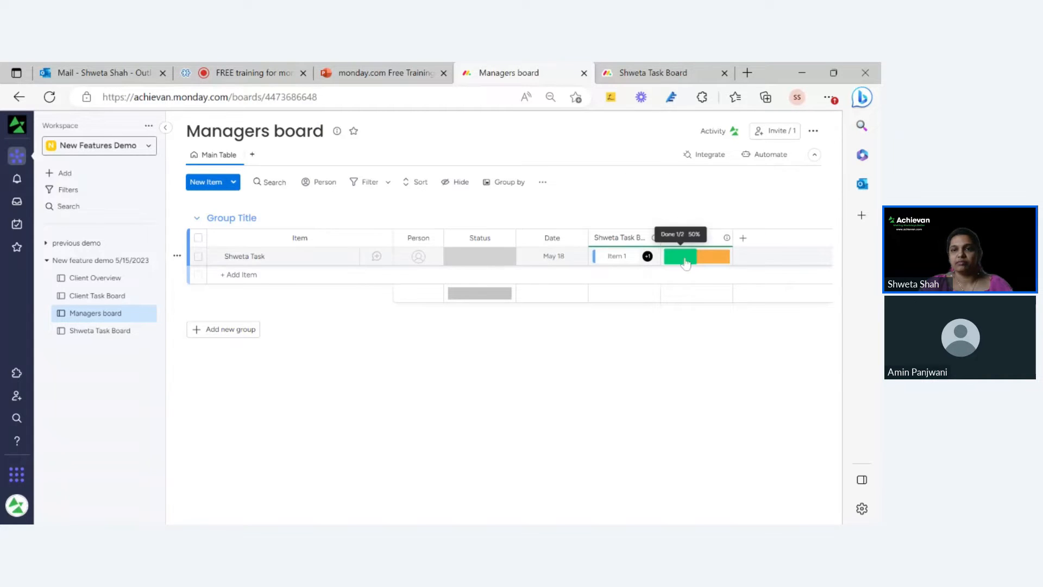
{"action": "left_click", "coordinate": [651, 76]}
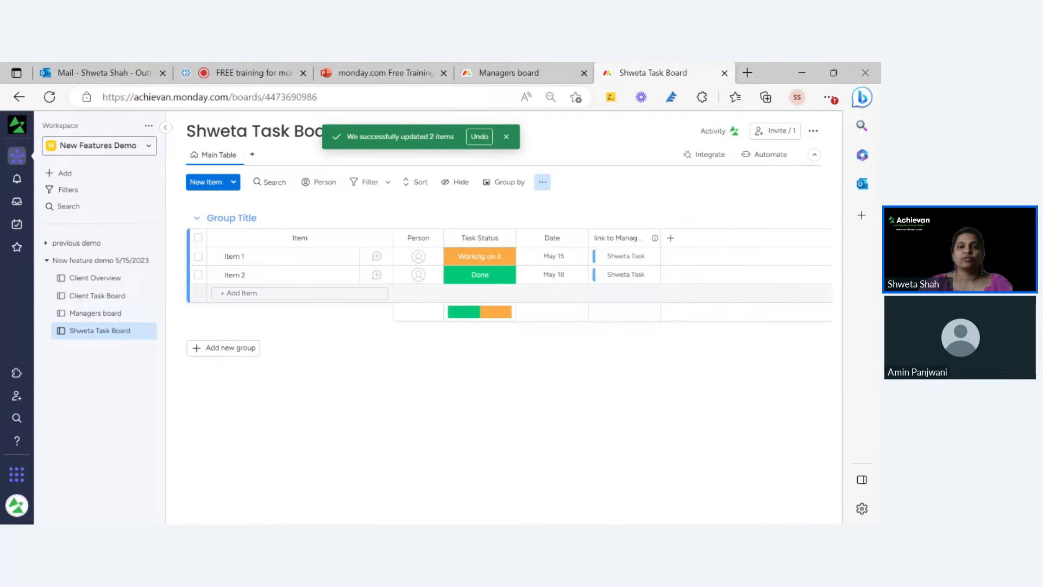
Step: Add an item named Item 3 to the individual task board and view its Managers board link choices
{"action": "left_click", "coordinate": [221, 293]}
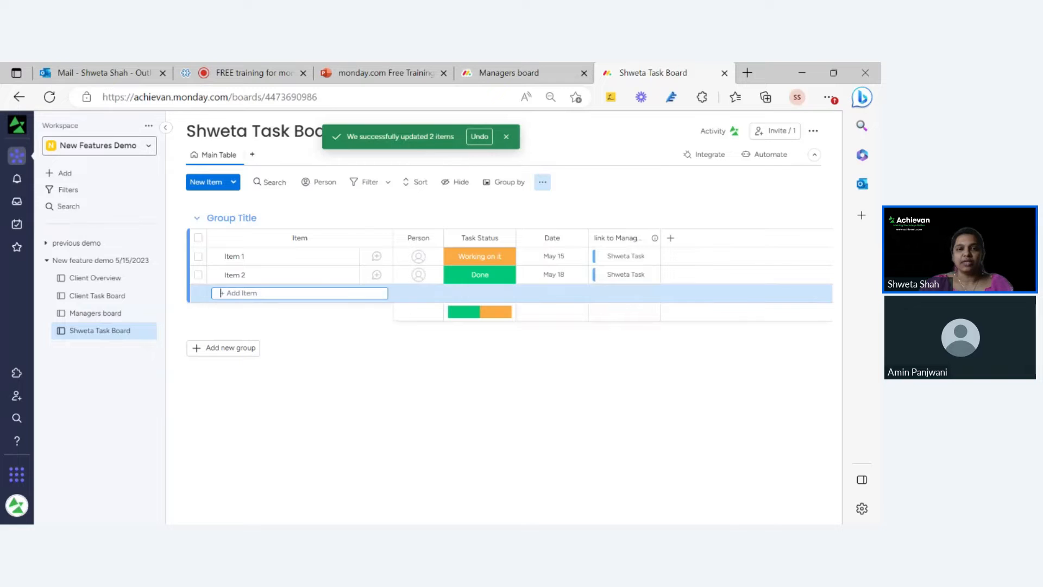
{"action": "type", "text": "Item"}
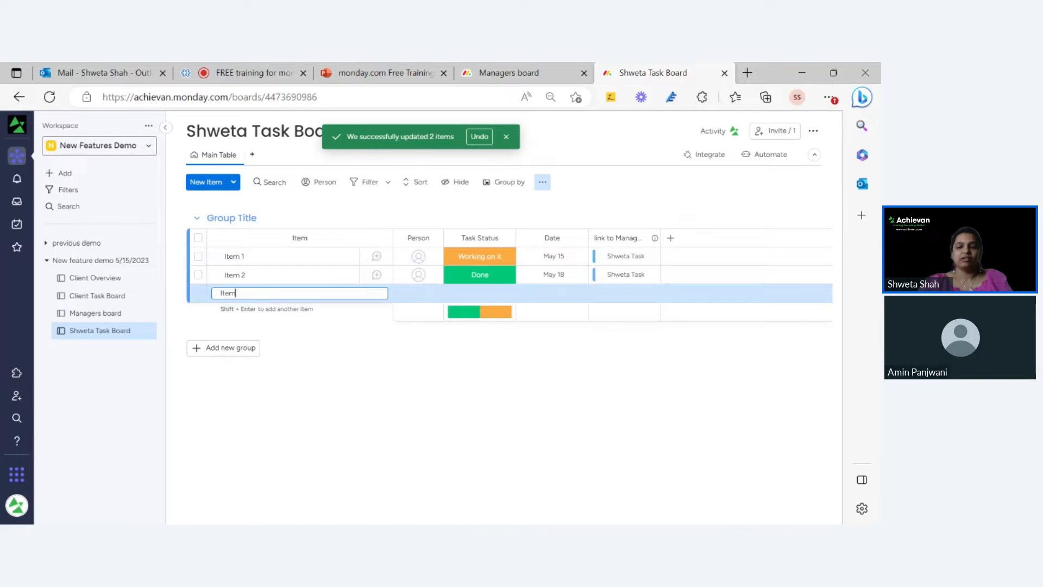
{"action": "type", "text": " 3"}
{"action": "key", "text": "Return"}
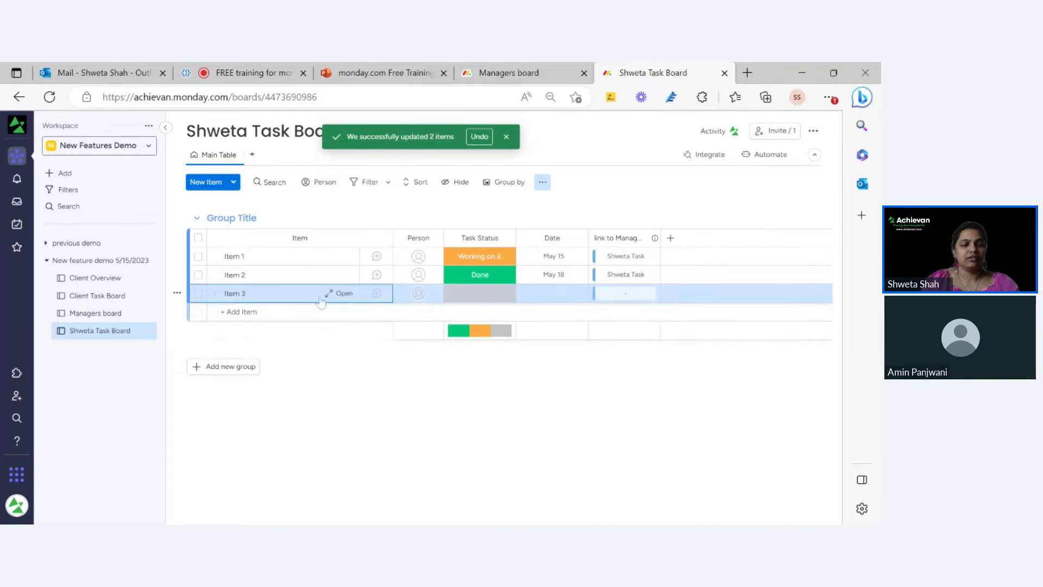
{"action": "left_click", "coordinate": [625, 302]}
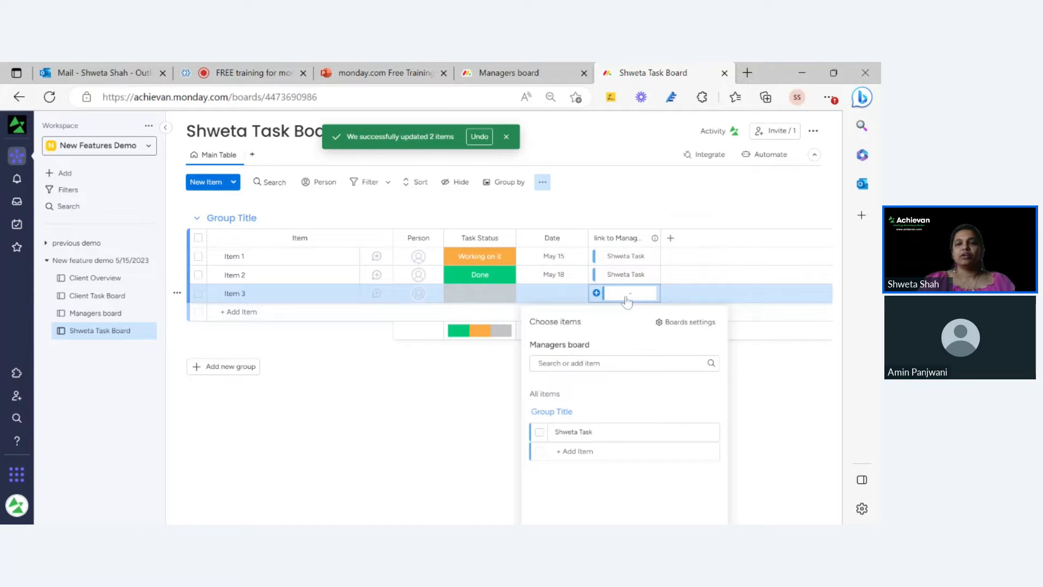
{"action": "left_click", "coordinate": [511, 432]}
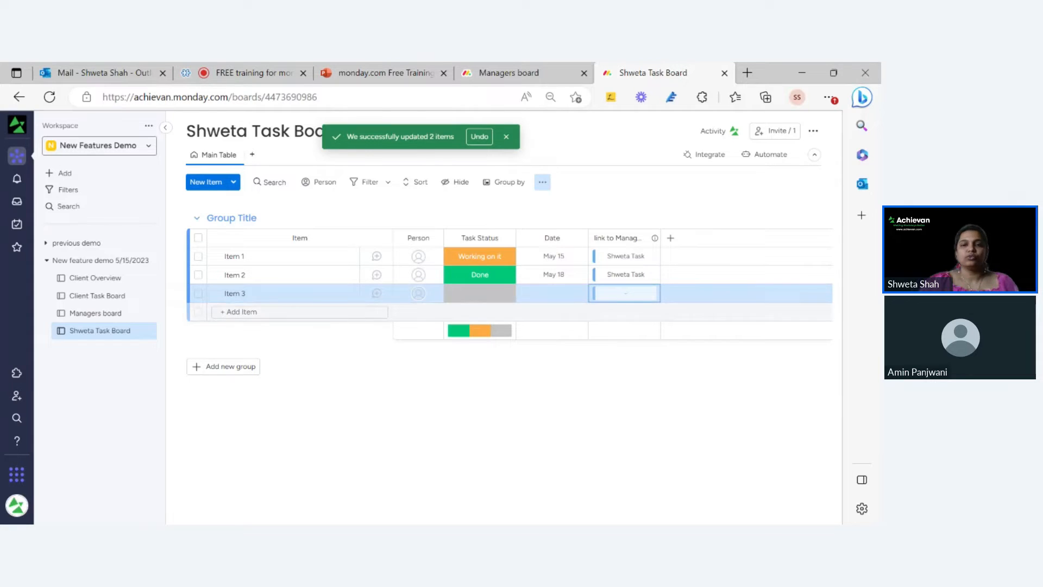
Step: Delete Item 3 from the individual task board and dismiss the notification
{"action": "left_click", "coordinate": [199, 294]}
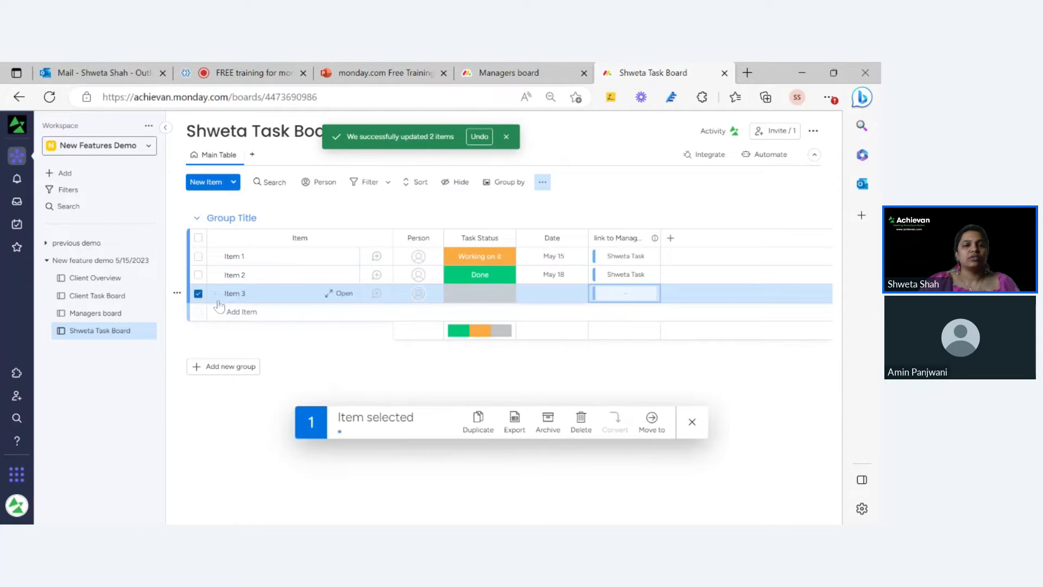
{"action": "left_click", "coordinate": [581, 419]}
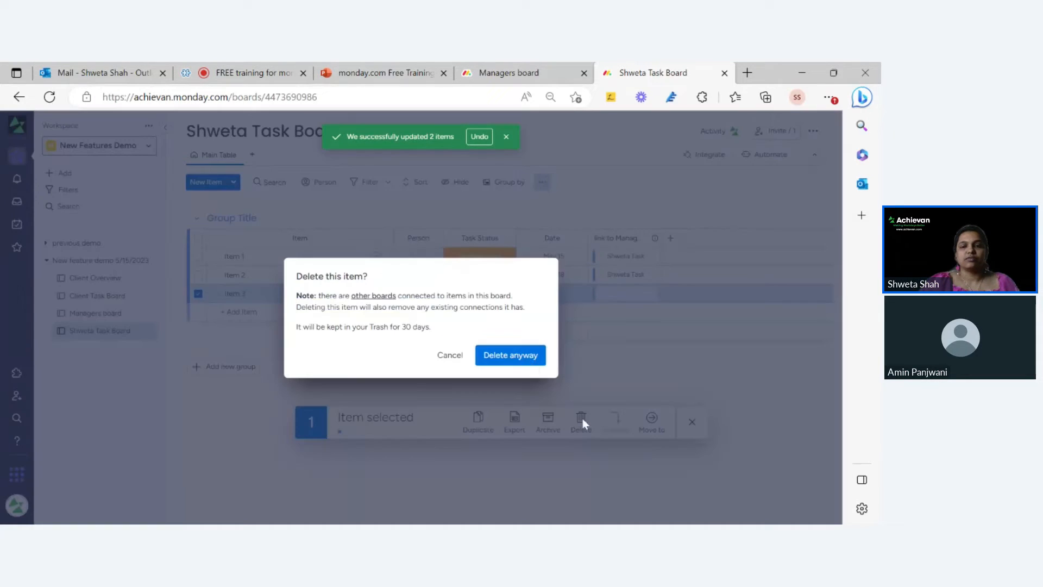
{"action": "left_click", "coordinate": [530, 358]}
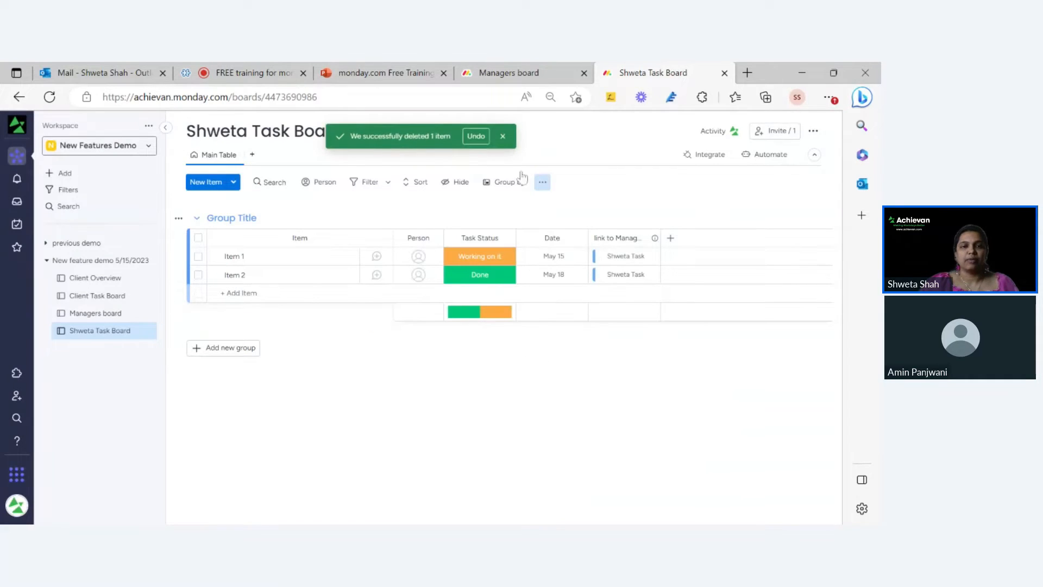
{"action": "left_click", "coordinate": [503, 136]}
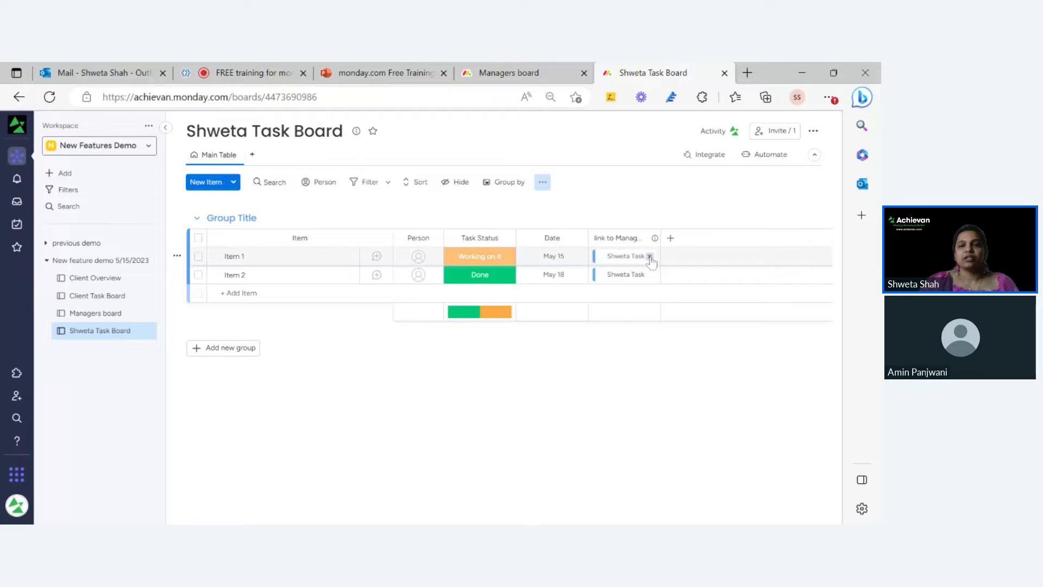
{"action": "left_click", "coordinate": [542, 183]}
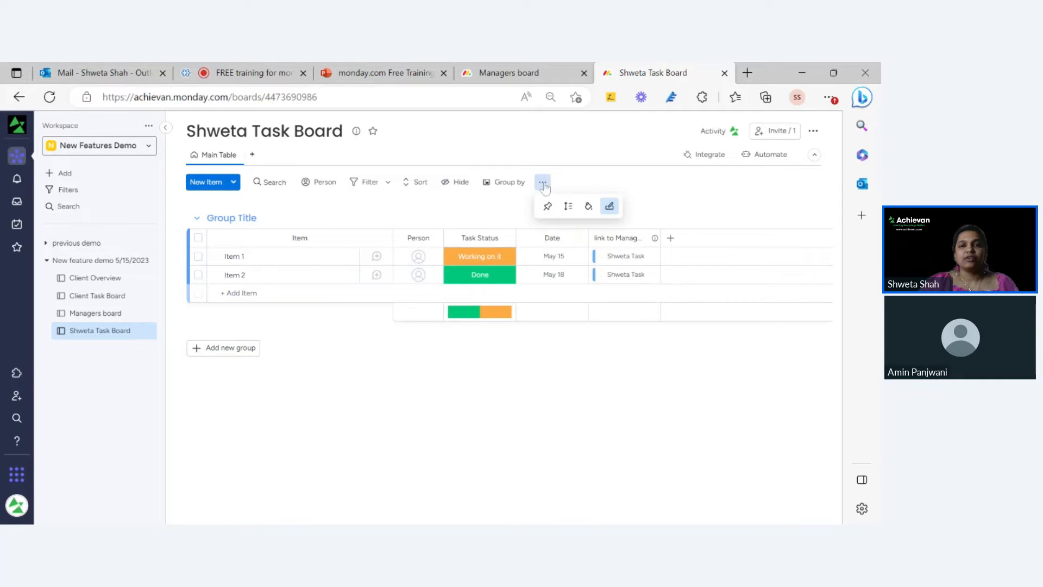
{"action": "left_click", "coordinate": [610, 207]}
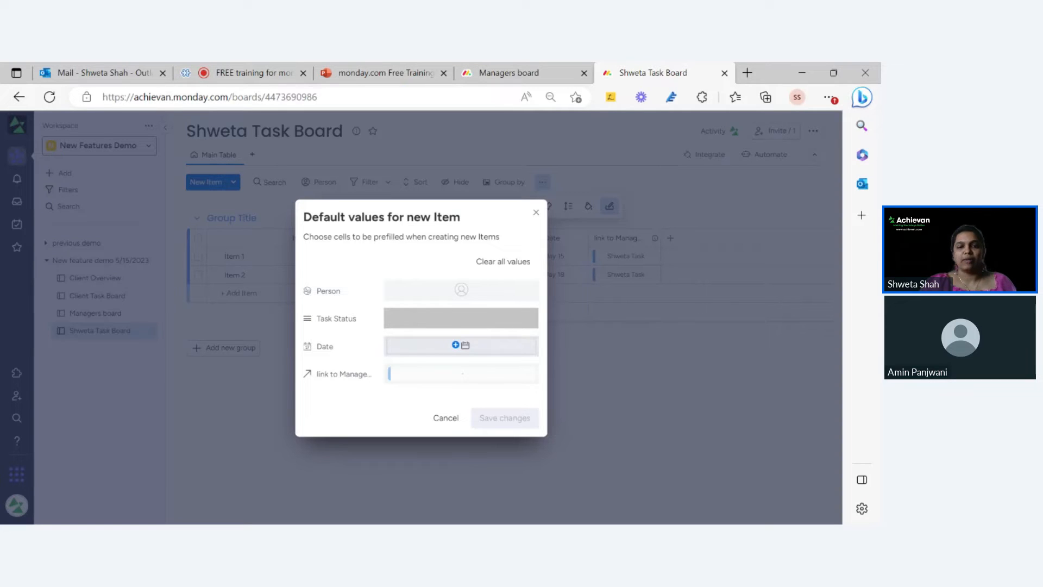
{"action": "left_click", "coordinate": [461, 346]}
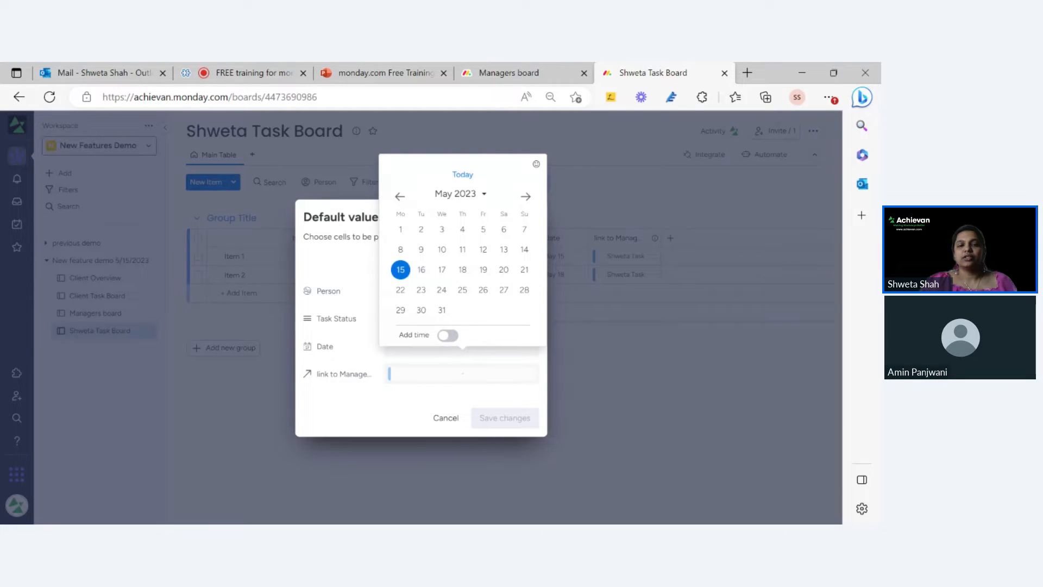
{"action": "left_click", "coordinate": [683, 393]}
{"action": "left_click", "coordinate": [683, 394]}
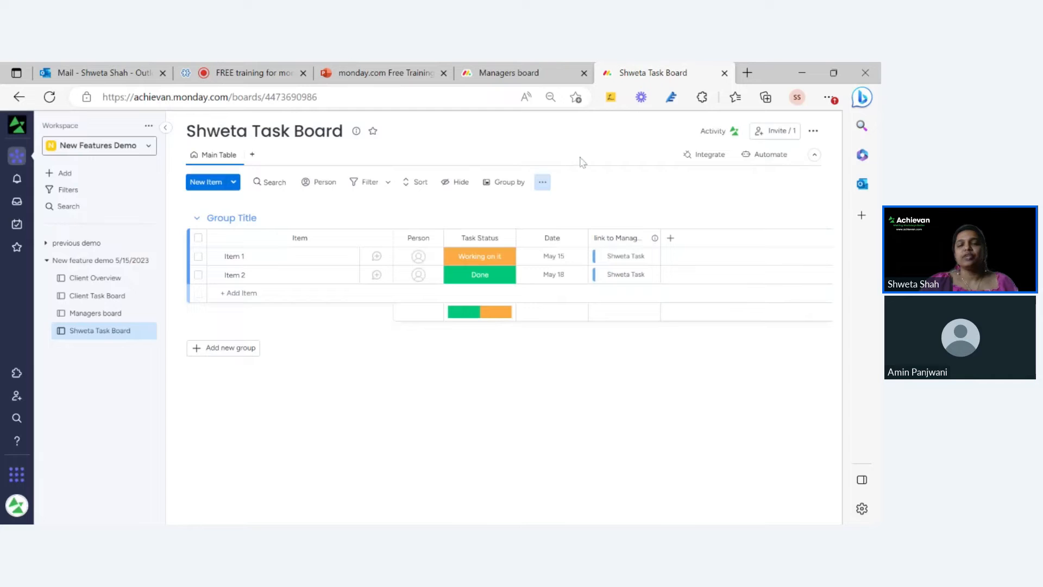
Step: Set the default Managers board link for new items on the individual task board to the existing task and save the changes
{"action": "left_click", "coordinate": [543, 183]}
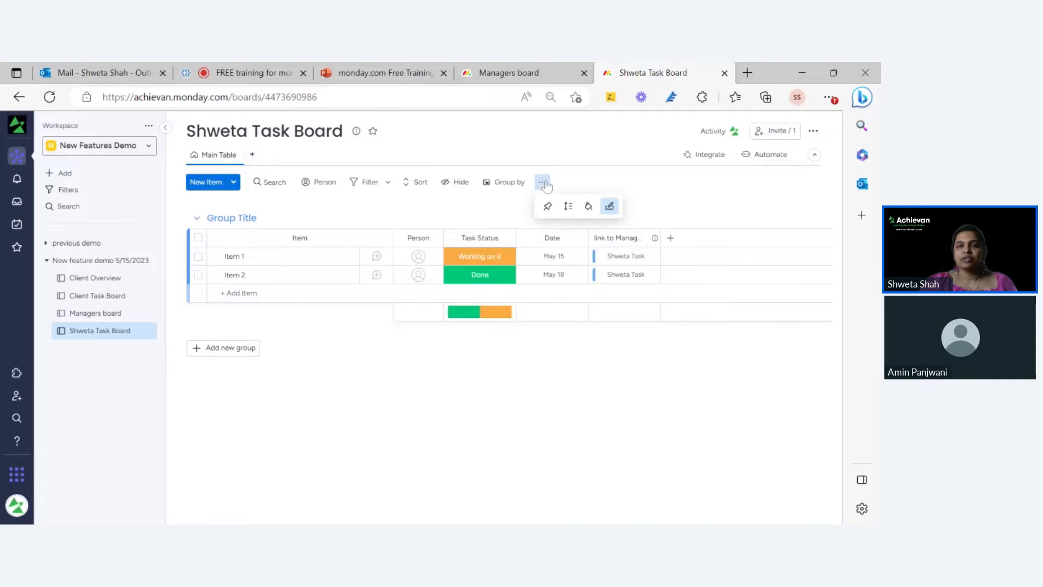
{"action": "left_click", "coordinate": [609, 207]}
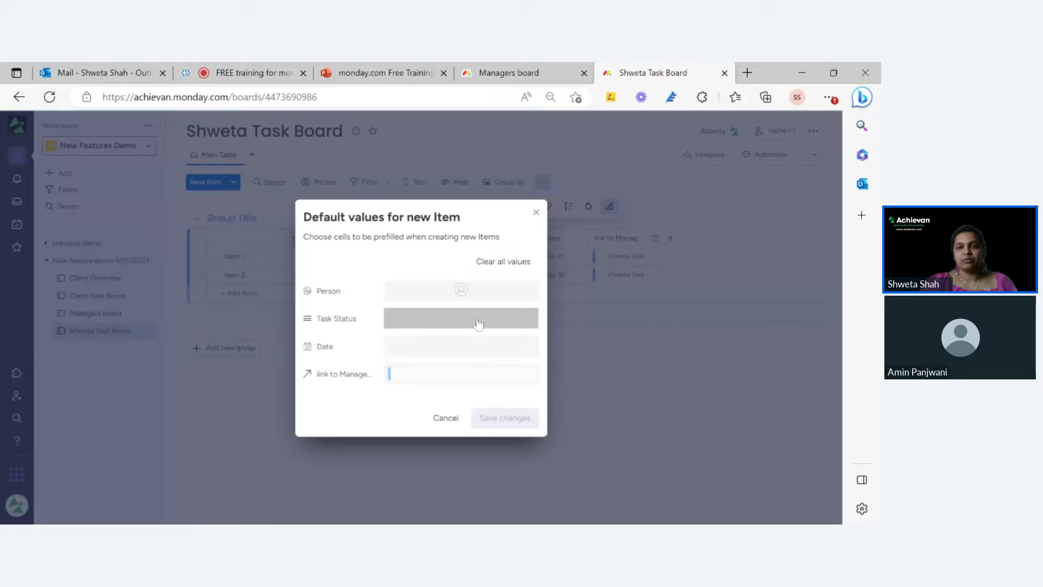
{"action": "left_click", "coordinate": [445, 373]}
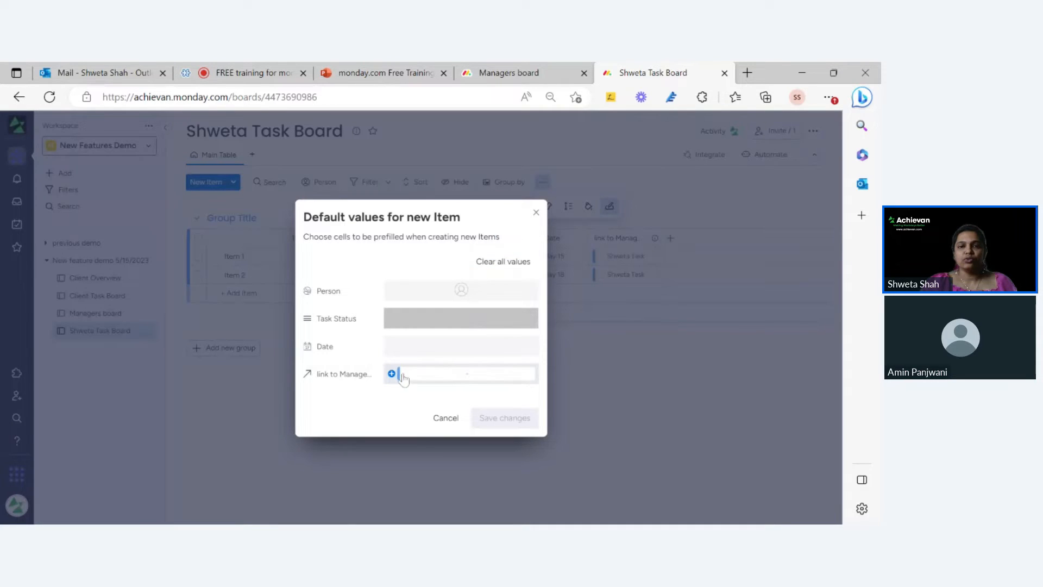
{"action": "left_click", "coordinate": [455, 377]}
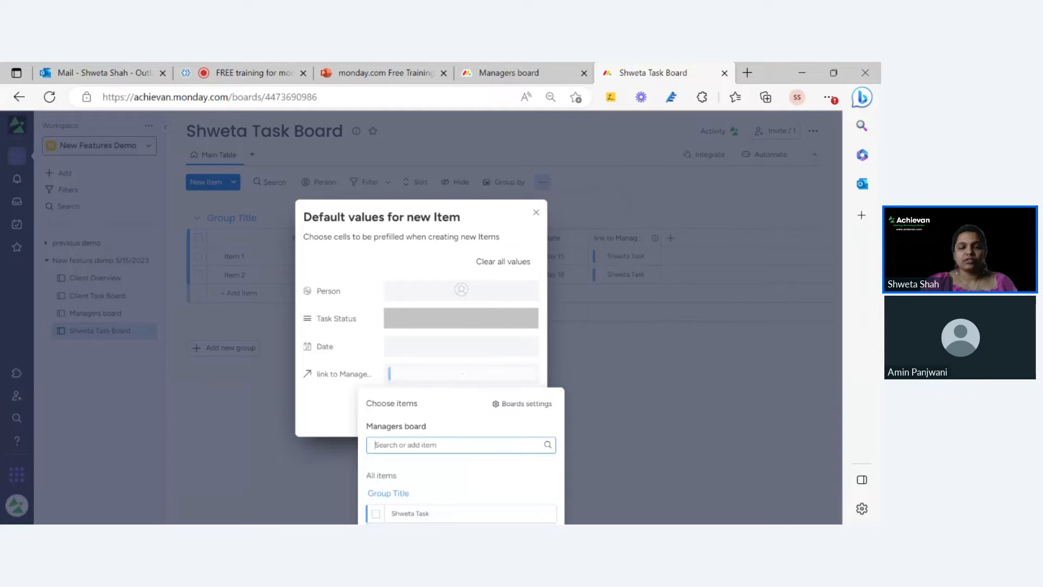
{"action": "left_click", "coordinate": [375, 514]}
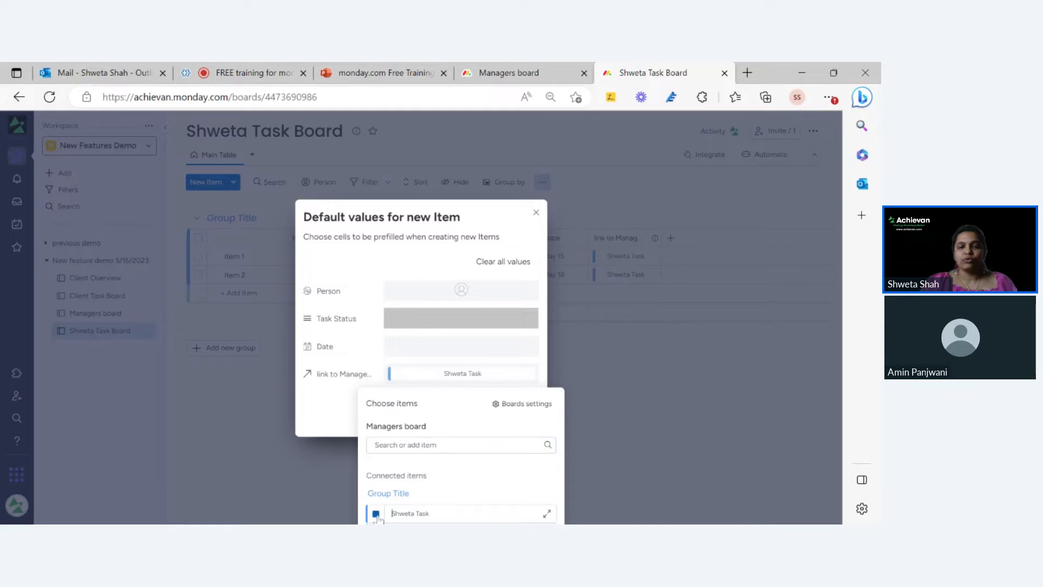
{"action": "left_click", "coordinate": [333, 405]}
{"action": "left_click", "coordinate": [496, 421]}
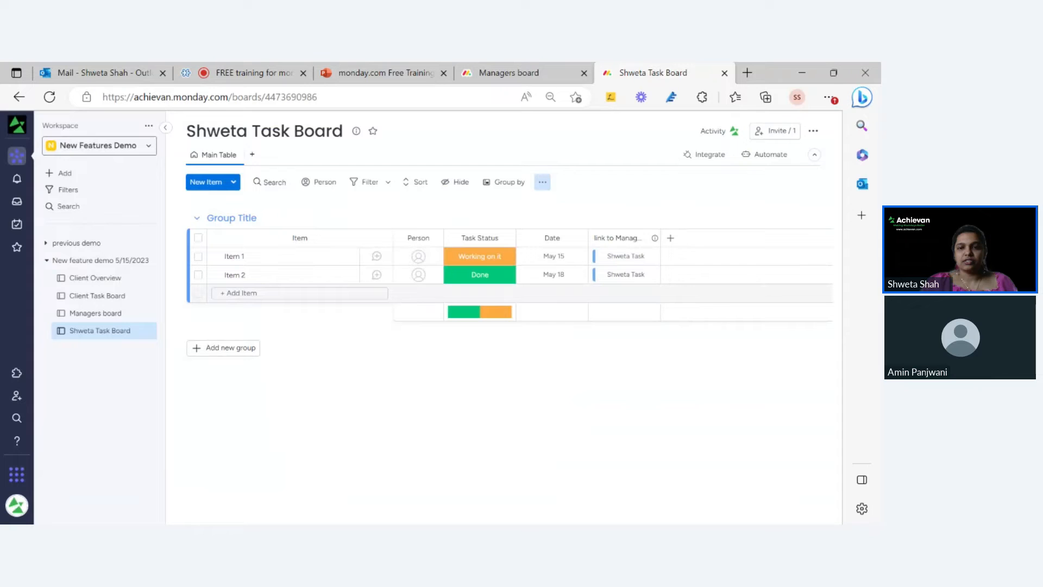
Step: Add an item named Item 3 to the individual task board
{"action": "left_click", "coordinate": [220, 292]}
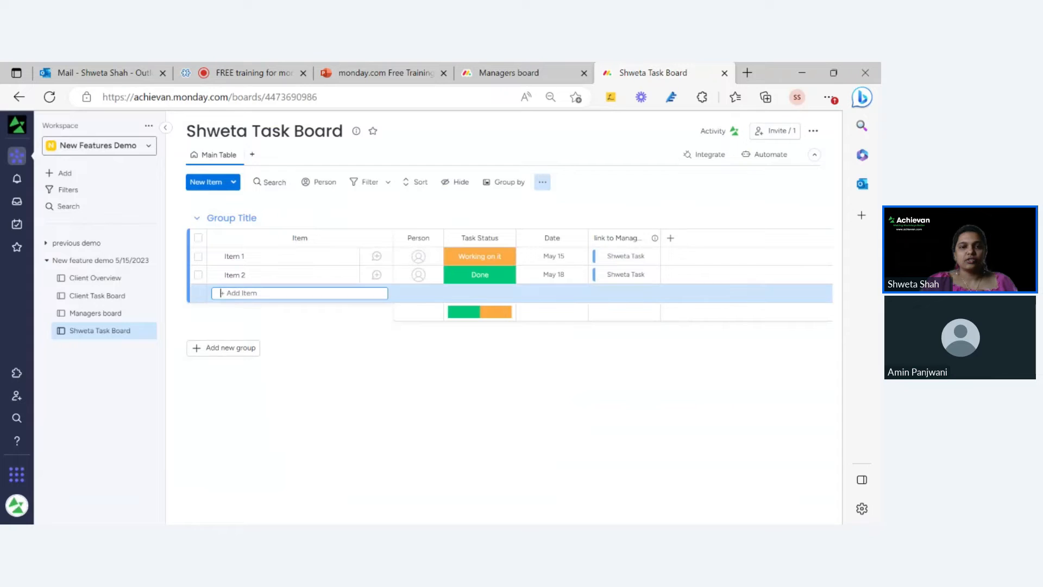
{"action": "type", "text": "Item 3"}
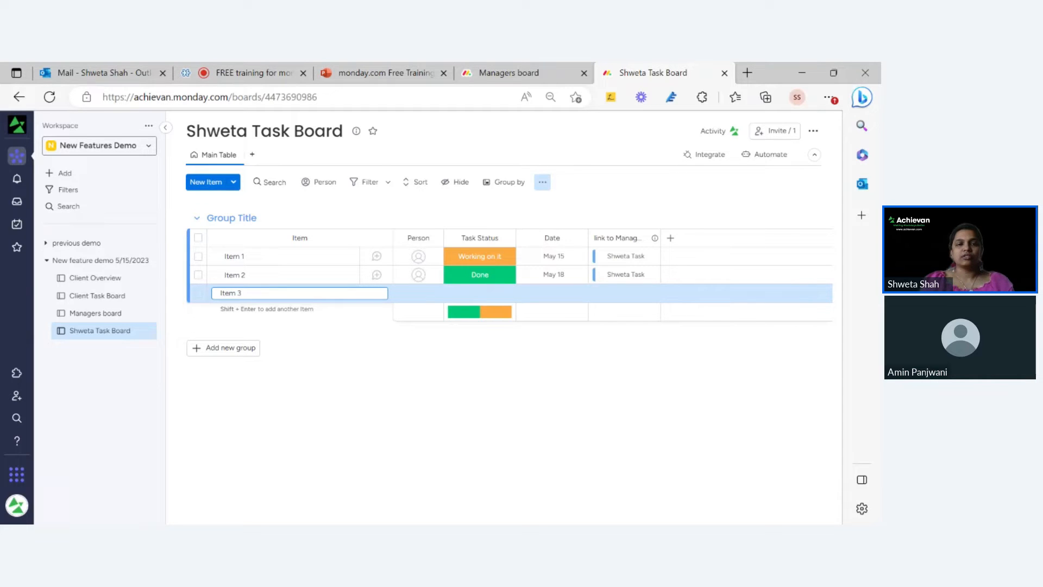
{"action": "key", "text": "Return"}
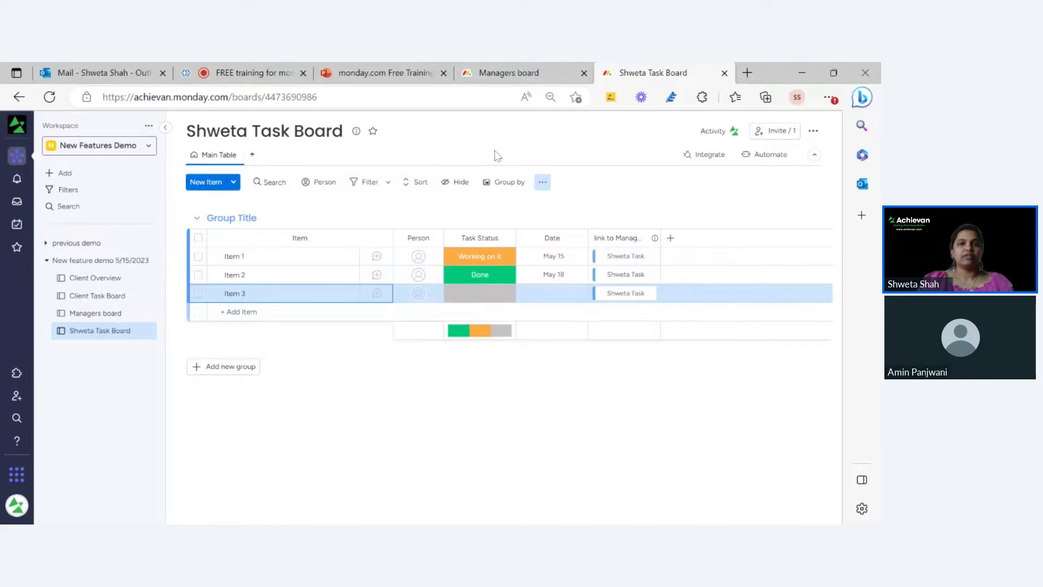
Step: Reload the Managers board and view the items connected to its task
{"action": "left_click", "coordinate": [519, 74]}
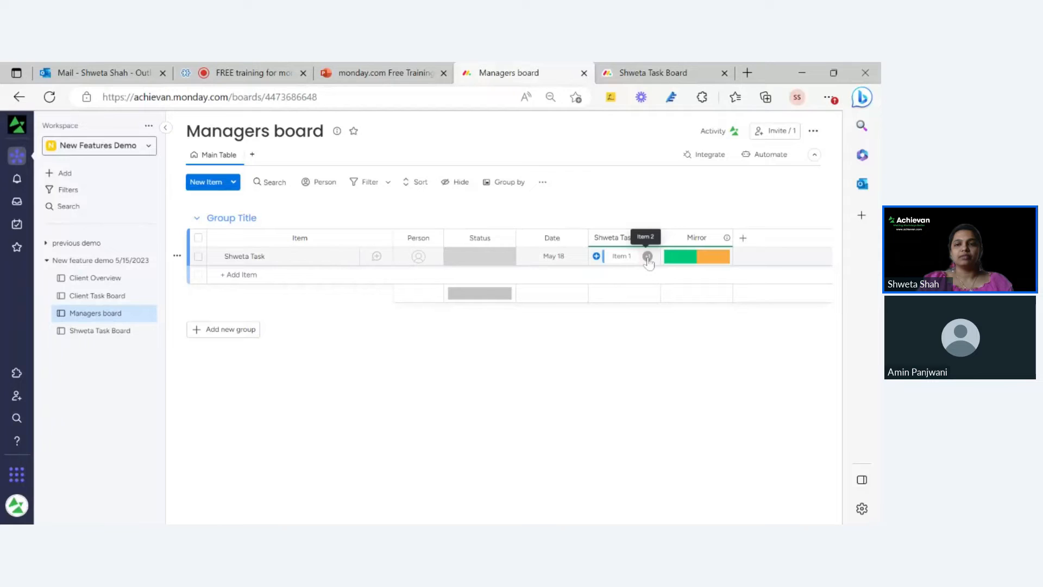
{"action": "left_click", "coordinate": [51, 99]}
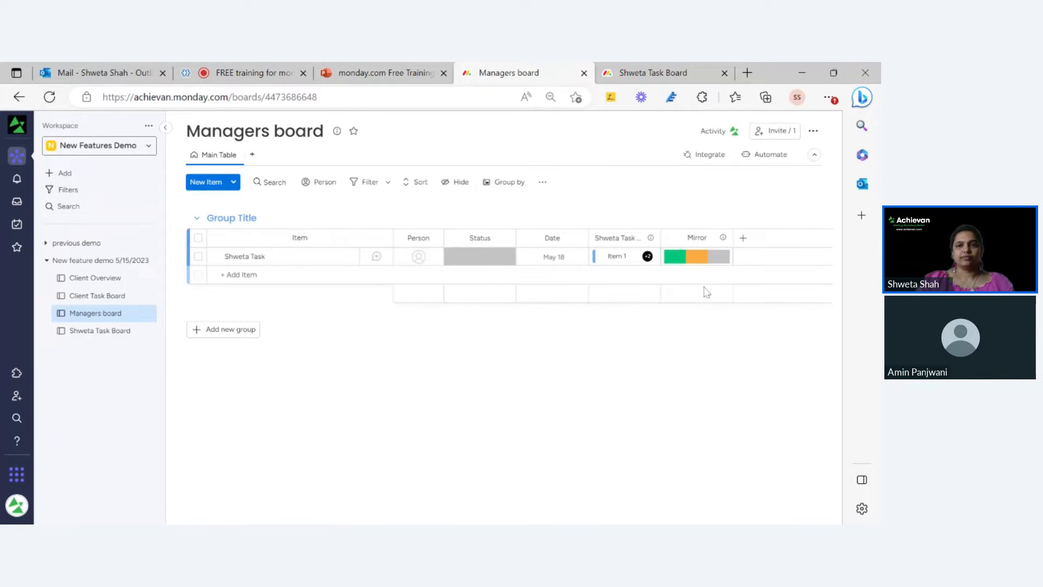
{"action": "left_click", "coordinate": [646, 256]}
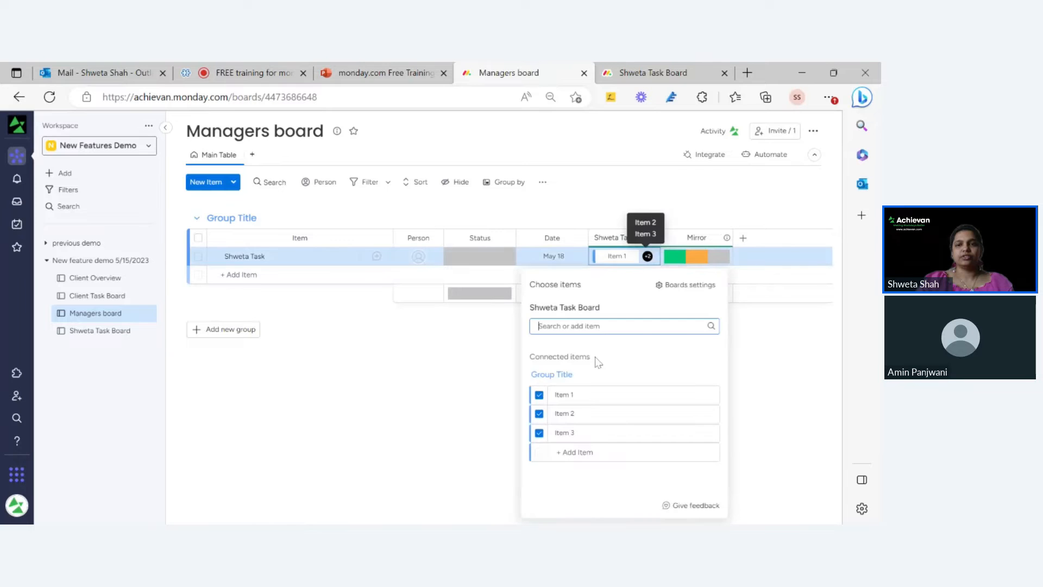
{"action": "left_click", "coordinate": [99, 344]}
Step: Return to the individual task board and locate its item default values option without opening it
{"action": "left_click", "coordinate": [99, 330]}
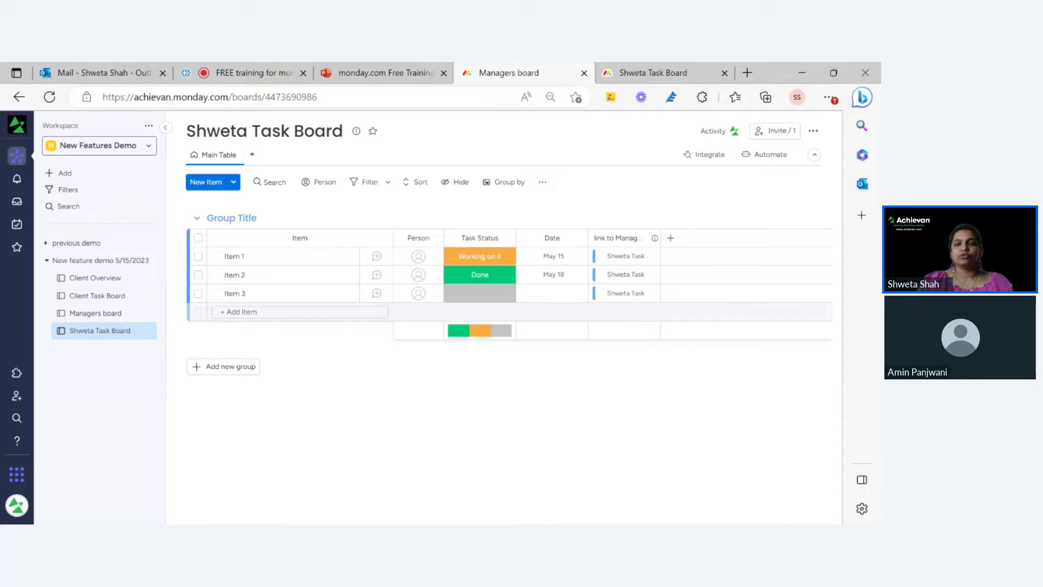
{"action": "left_click", "coordinate": [544, 182]}
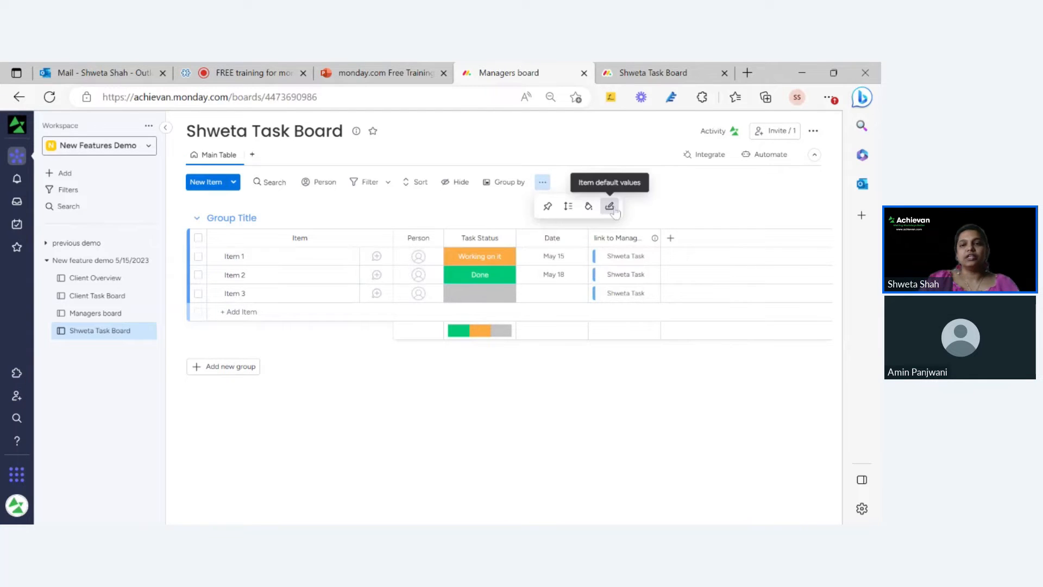
{"action": "left_click", "coordinate": [641, 362]}
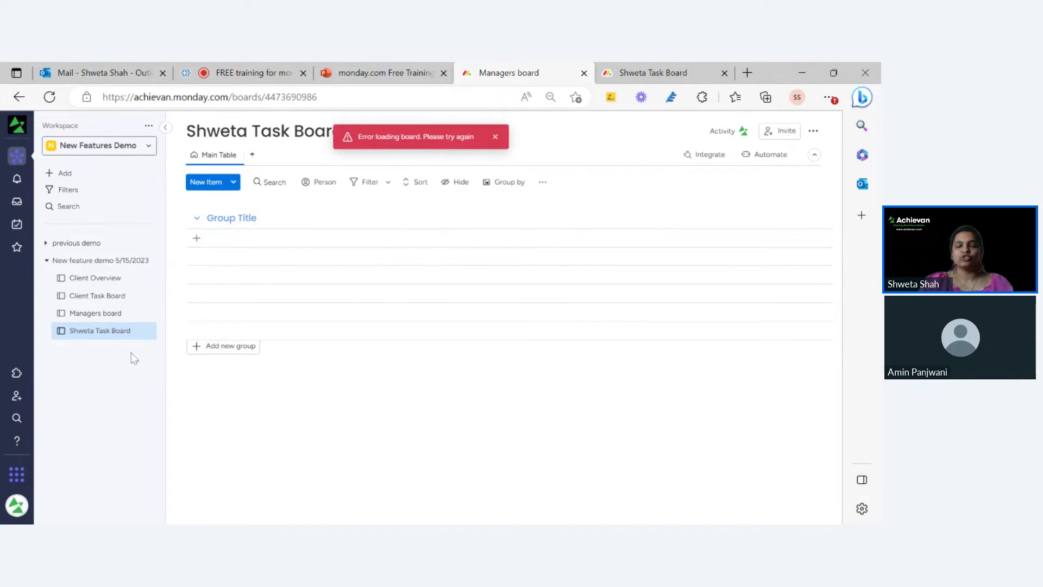
Step: Dismiss the board loading error, reload the page and open the Managers board
{"action": "left_click", "coordinate": [495, 137]}
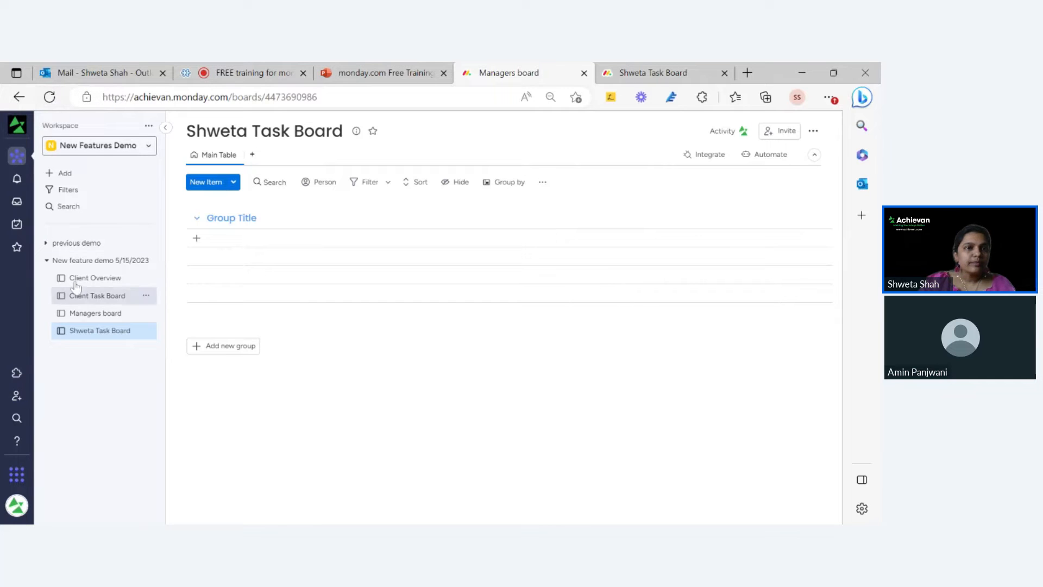
{"action": "left_click", "coordinate": [46, 100]}
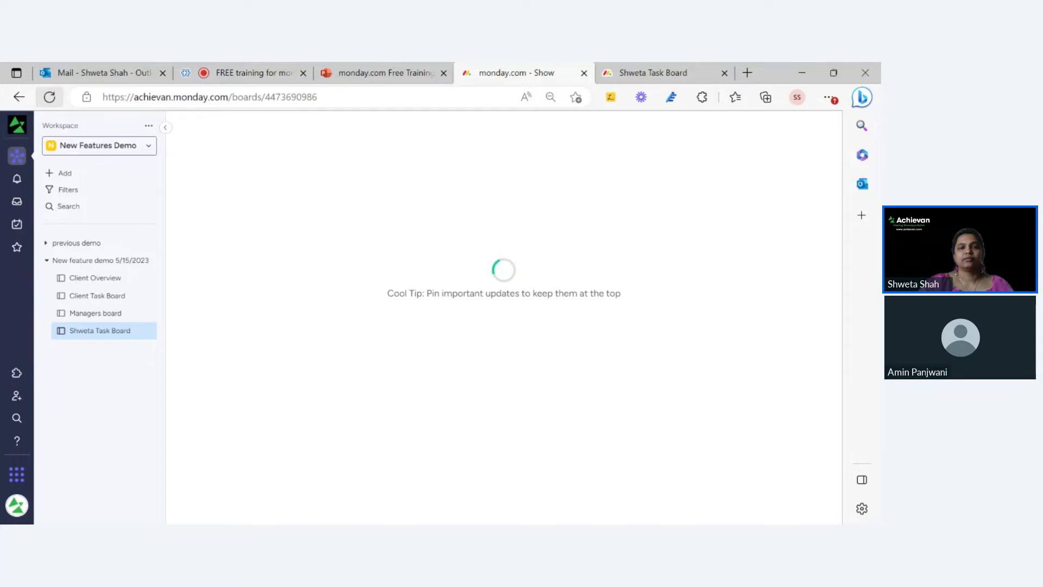
{"action": "left_click", "coordinate": [112, 313]}
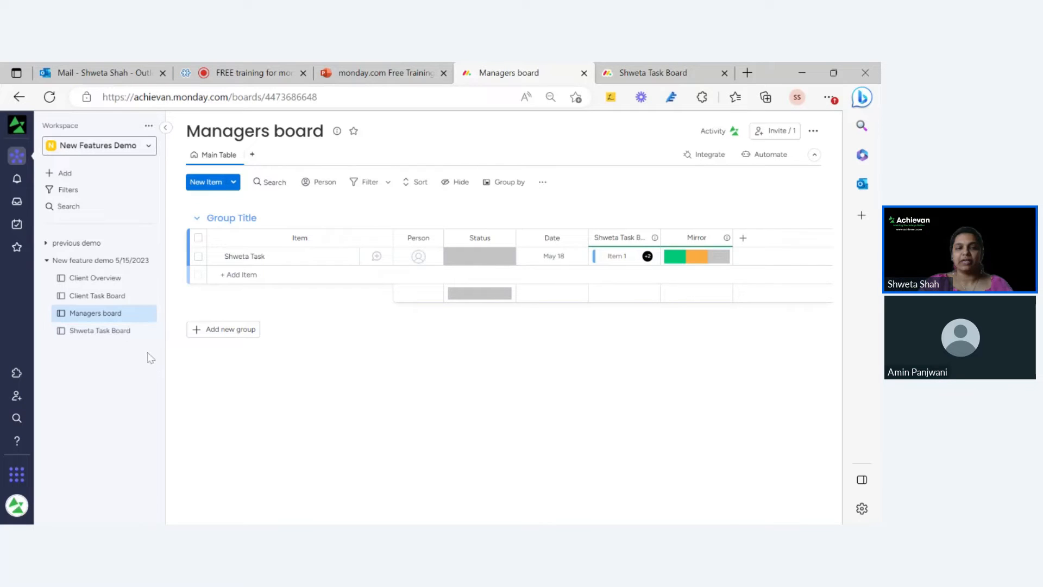
Step: Duplicate the individual task board with Structure & Items, naming the copy as another team member's Task Board
{"action": "left_click", "coordinate": [123, 334]}
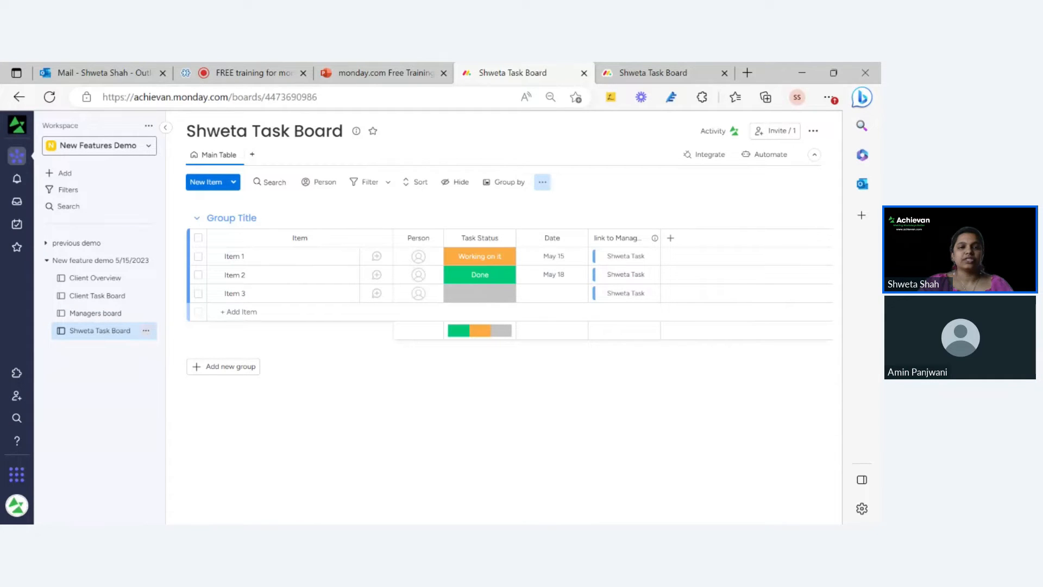
{"action": "left_click", "coordinate": [146, 330]}
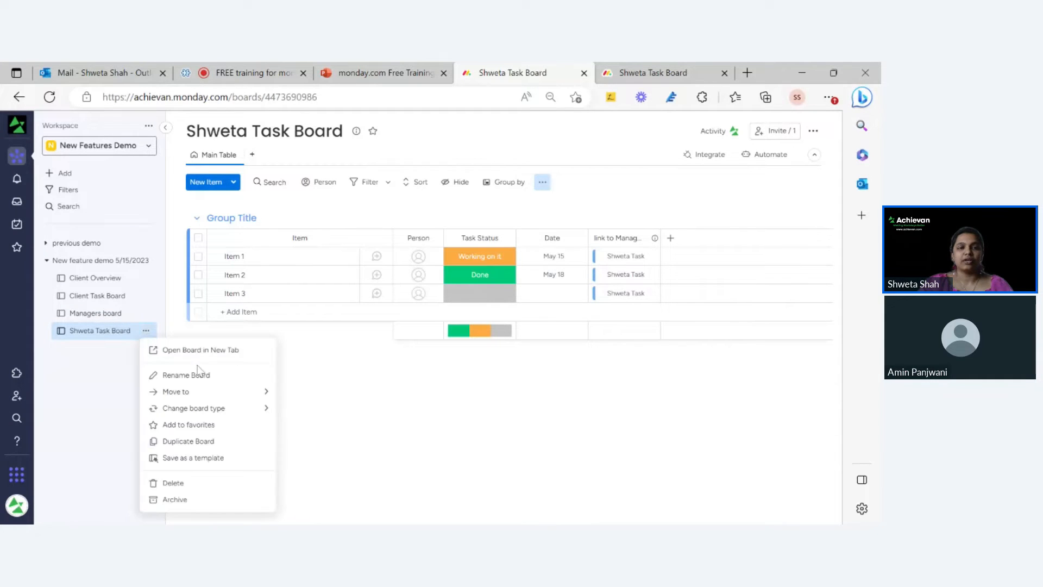
{"action": "left_click", "coordinate": [189, 441]}
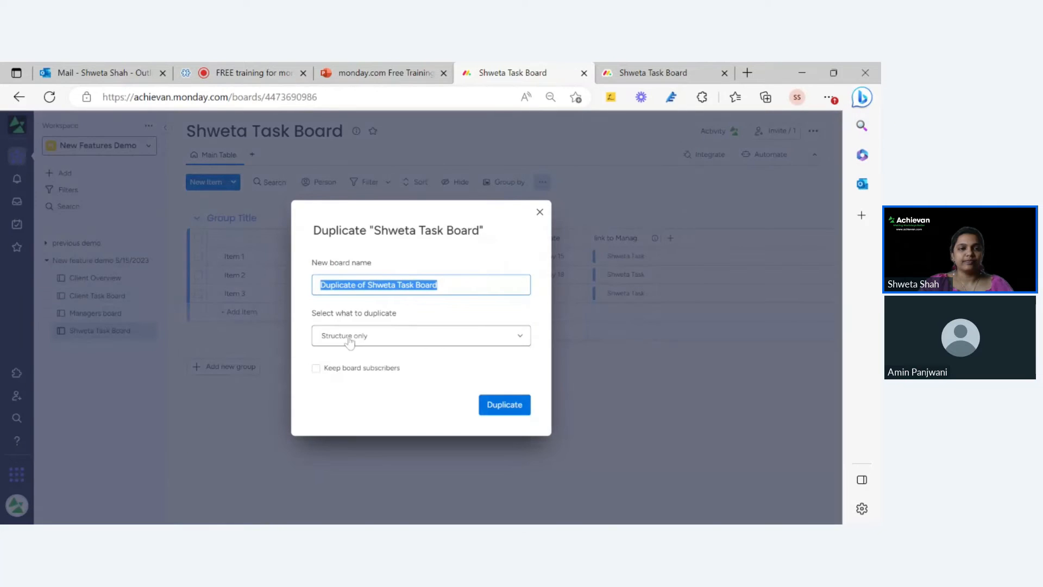
{"action": "left_click", "coordinate": [392, 284]}
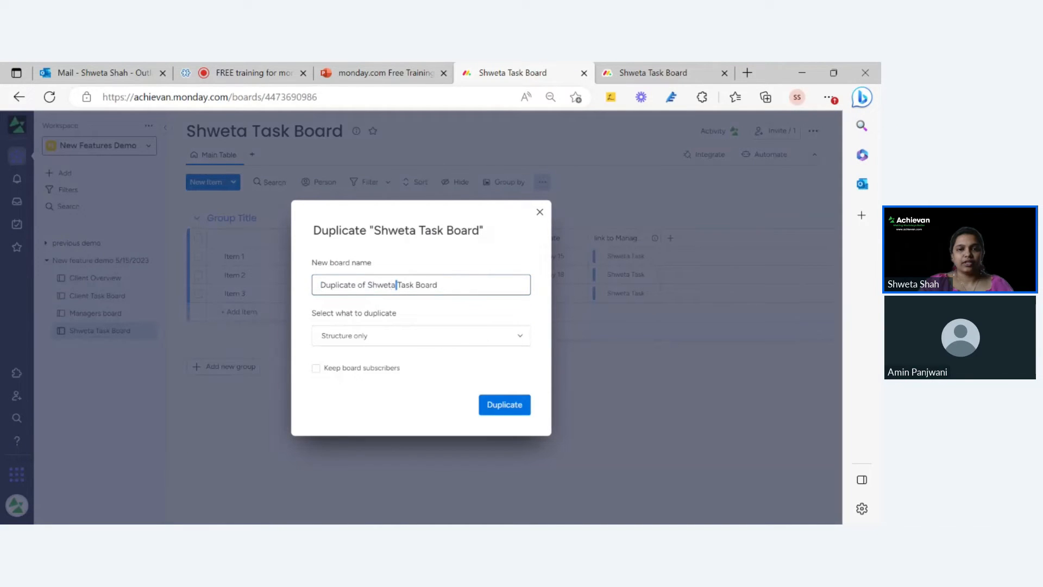
{"action": "left_click_drag", "start_coordinate": [396, 285], "coordinate": [307, 279]}
{"action": "type", "text": "Carlo"}
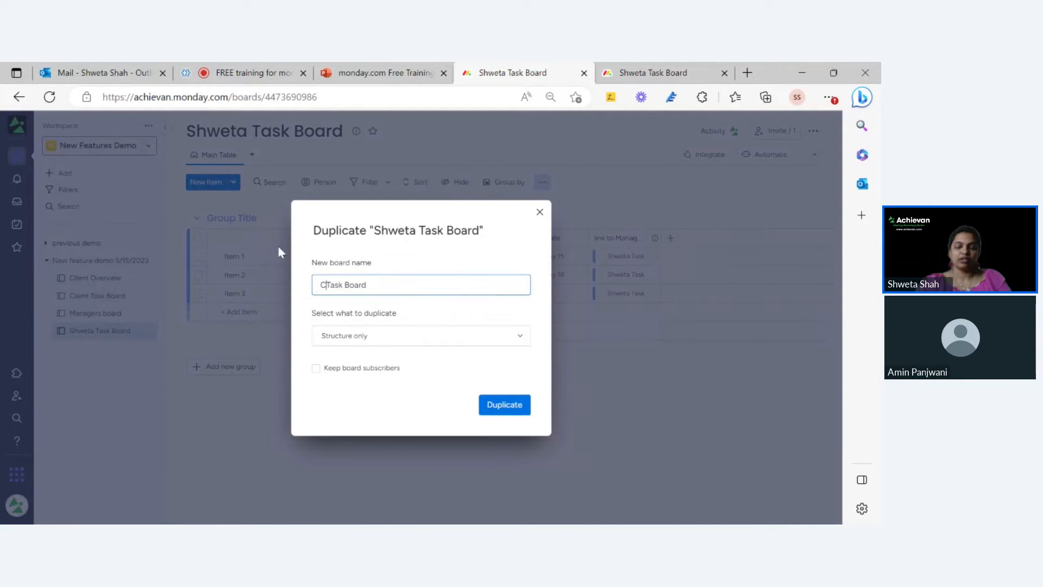
{"action": "type", "text": "s"}
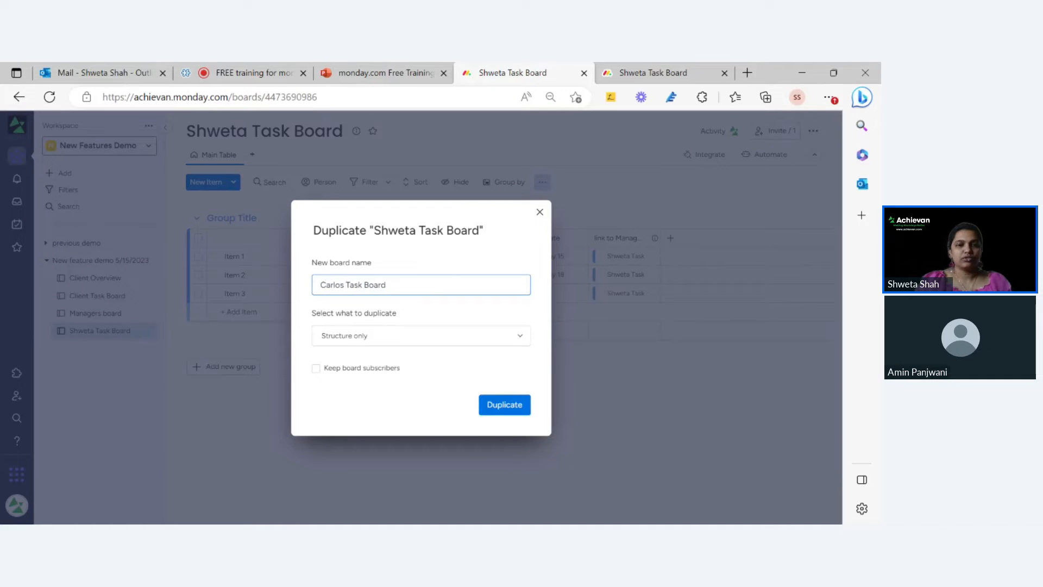
{"action": "left_click", "coordinate": [468, 335]}
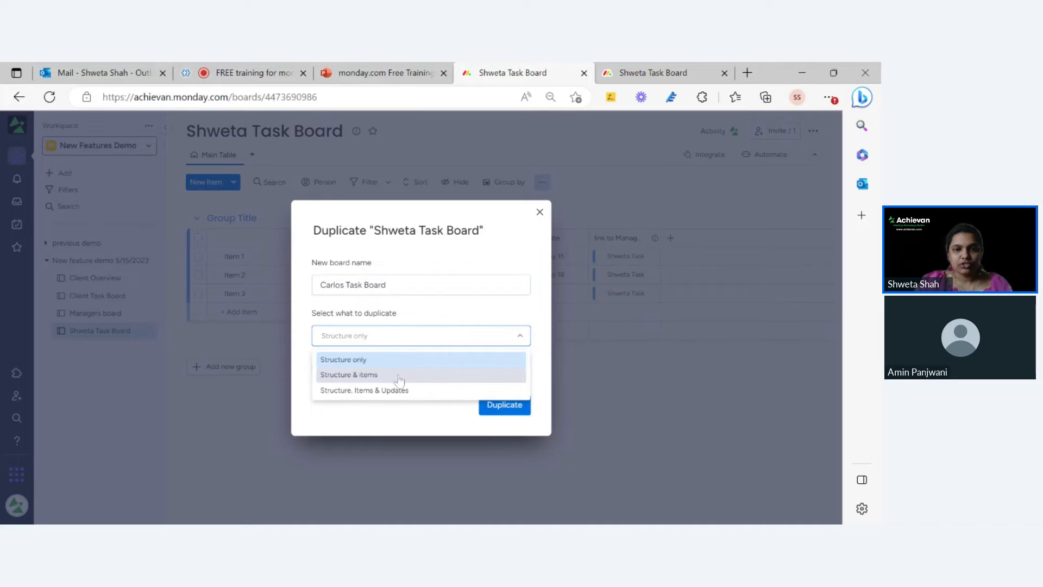
{"action": "left_click", "coordinate": [395, 379]}
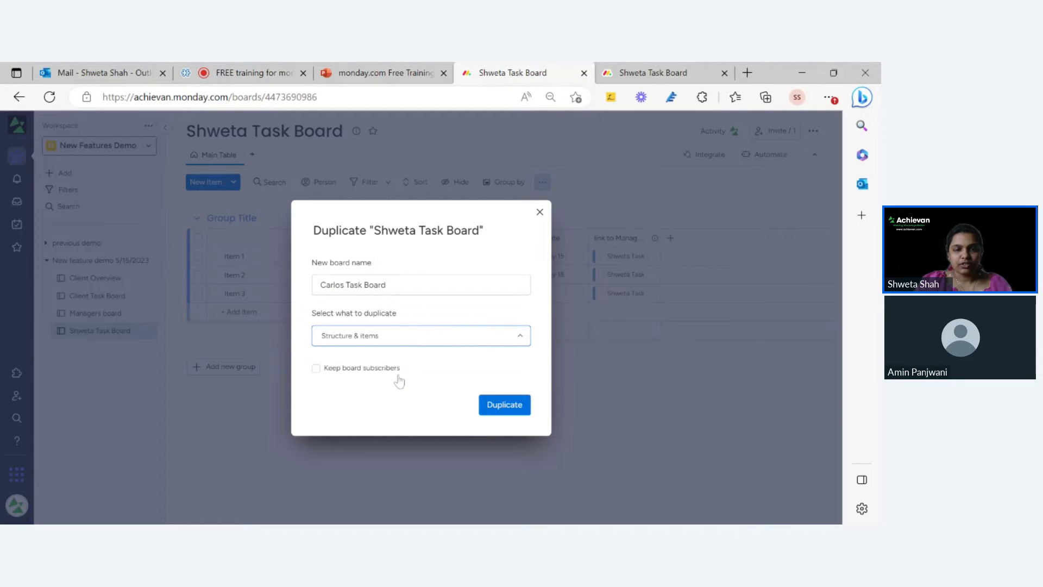
{"action": "left_click", "coordinate": [501, 409]}
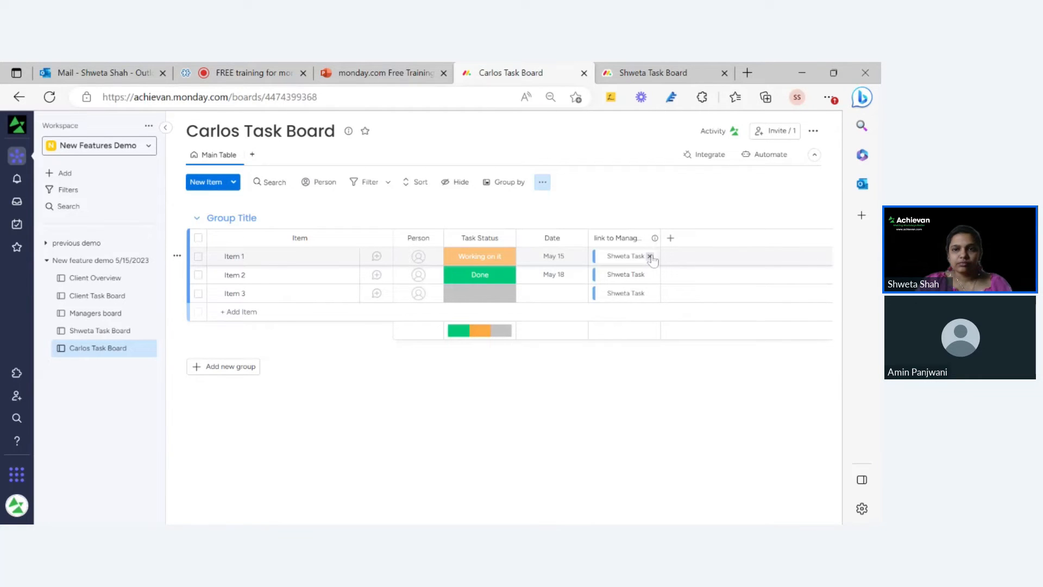
Step: Remove the Managers board links from Item 1, Item 2 and Item 3 on the duplicated task board
{"action": "left_click", "coordinate": [650, 256]}
{"action": "left_click", "coordinate": [649, 275]}
{"action": "left_click", "coordinate": [649, 293]}
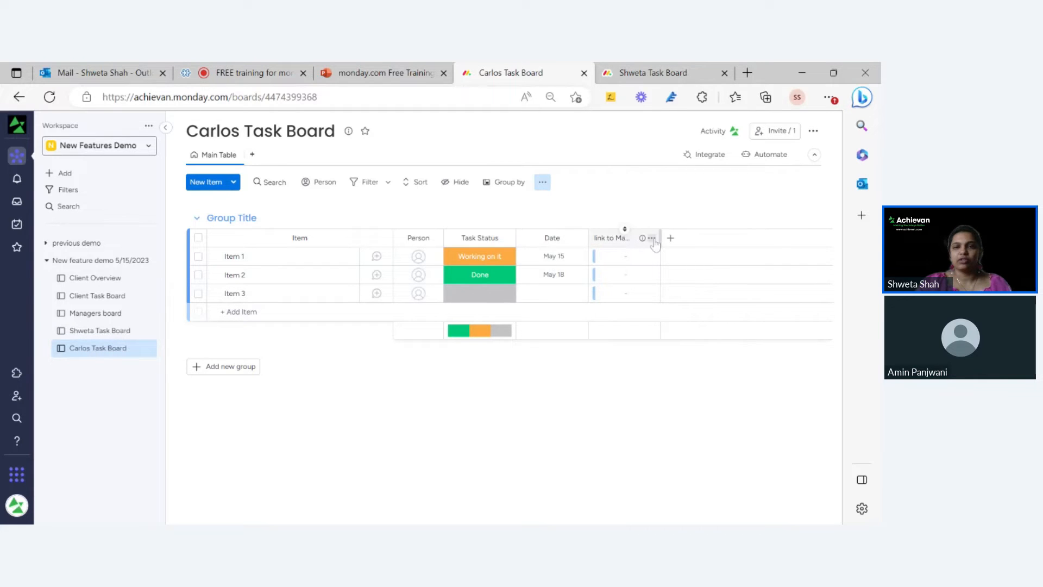
Step: Review the Connect boards settings of the duplicated board's Managers link column and close them
{"action": "left_click", "coordinate": [652, 239]}
{"action": "mouse_move", "coordinate": [548, 281]}
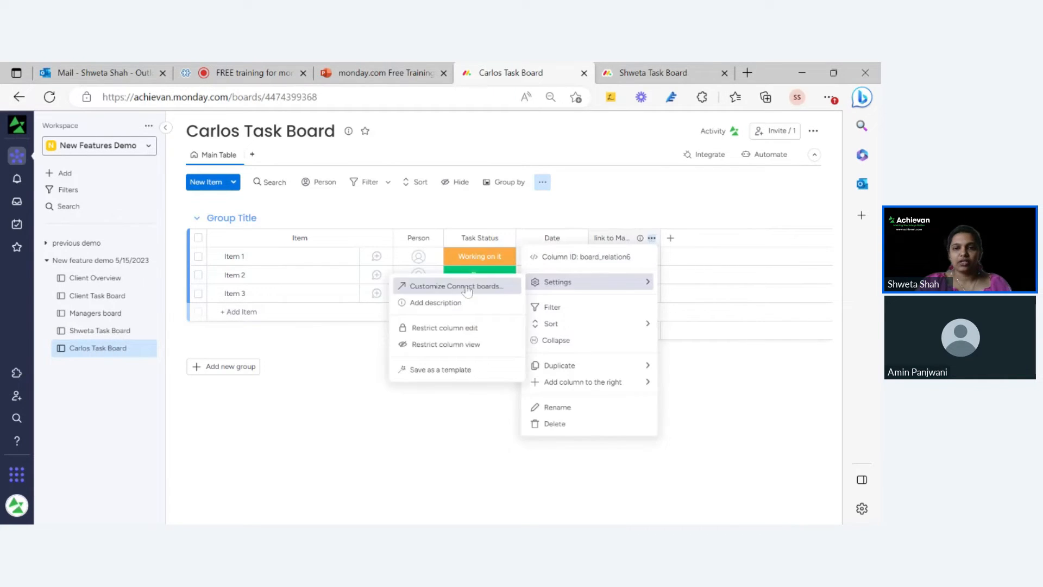
{"action": "left_click", "coordinate": [468, 288]}
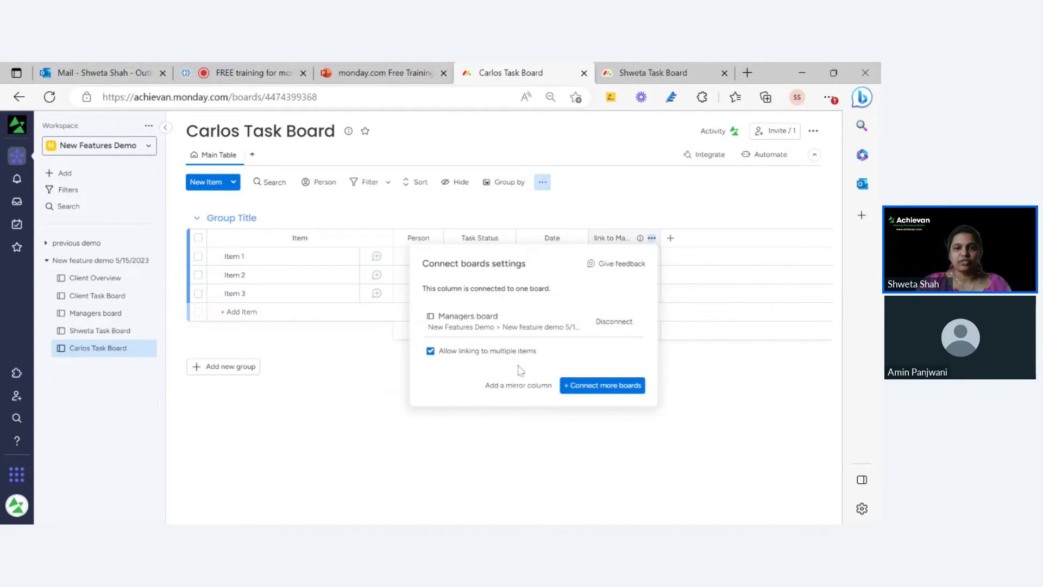
{"action": "left_click", "coordinate": [606, 441]}
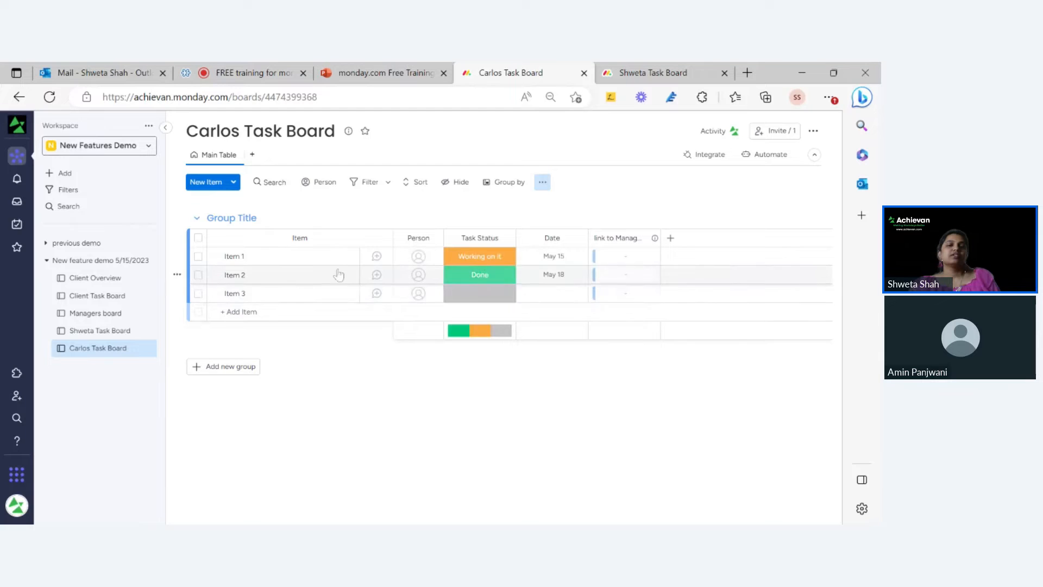
Step: Try to replace the duplicated board's default Managers board link, searching for an item matching the second team member's name
{"action": "left_click", "coordinate": [543, 183]}
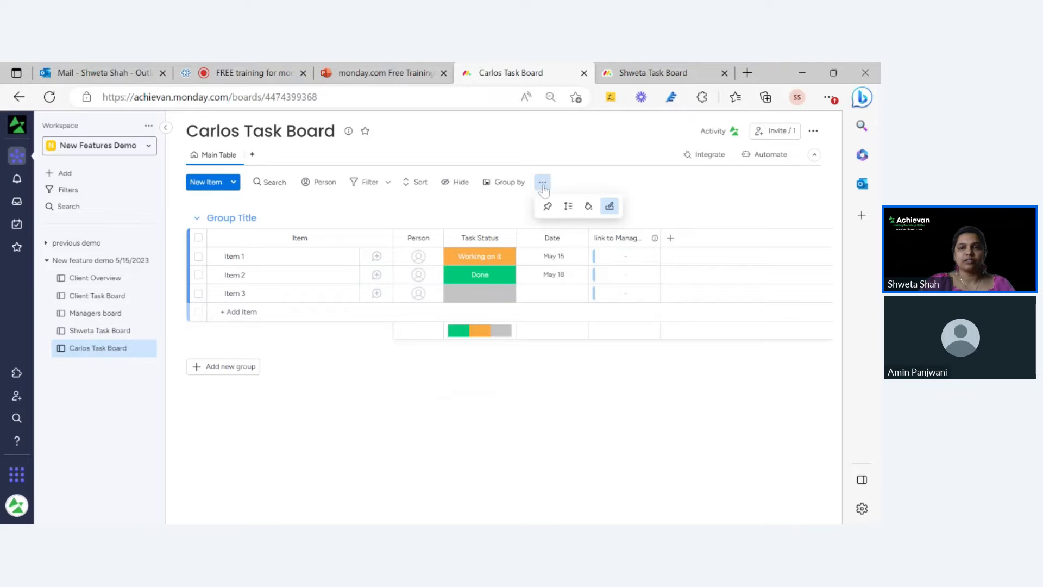
{"action": "left_click", "coordinate": [609, 207]}
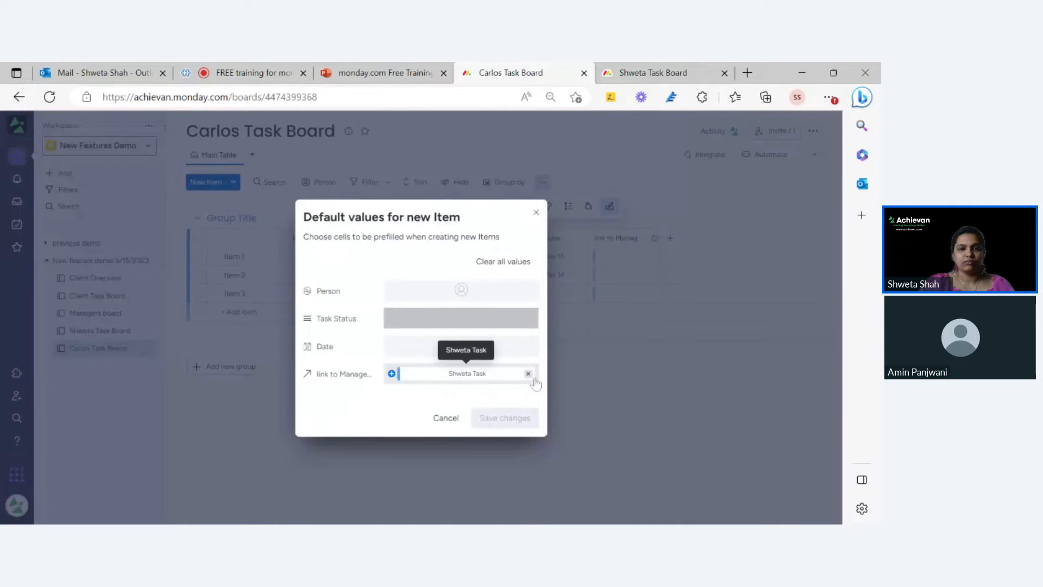
{"action": "left_click", "coordinate": [530, 380]}
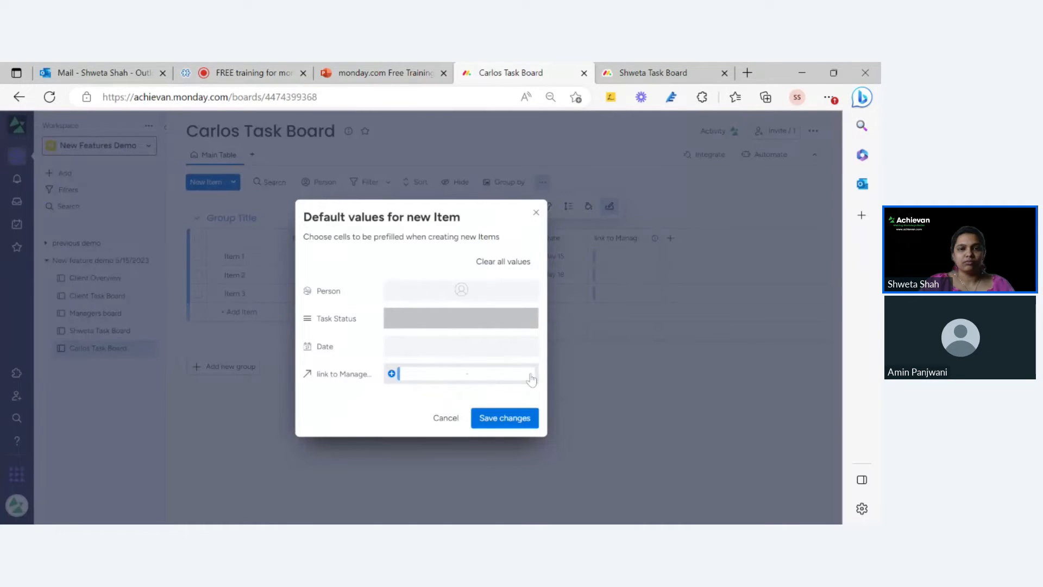
{"action": "left_click", "coordinate": [470, 378]}
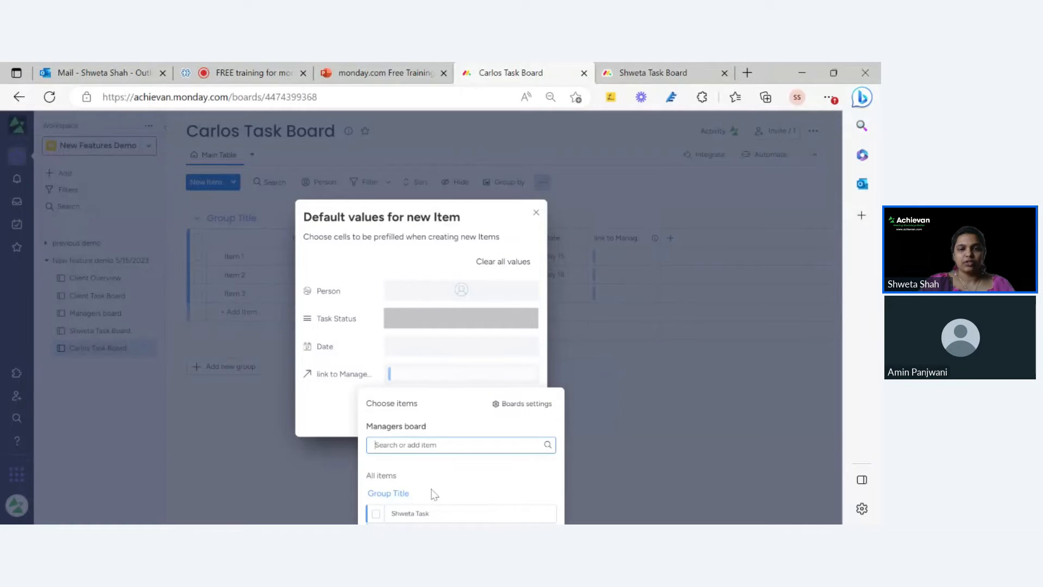
{"action": "type", "text": "car"}
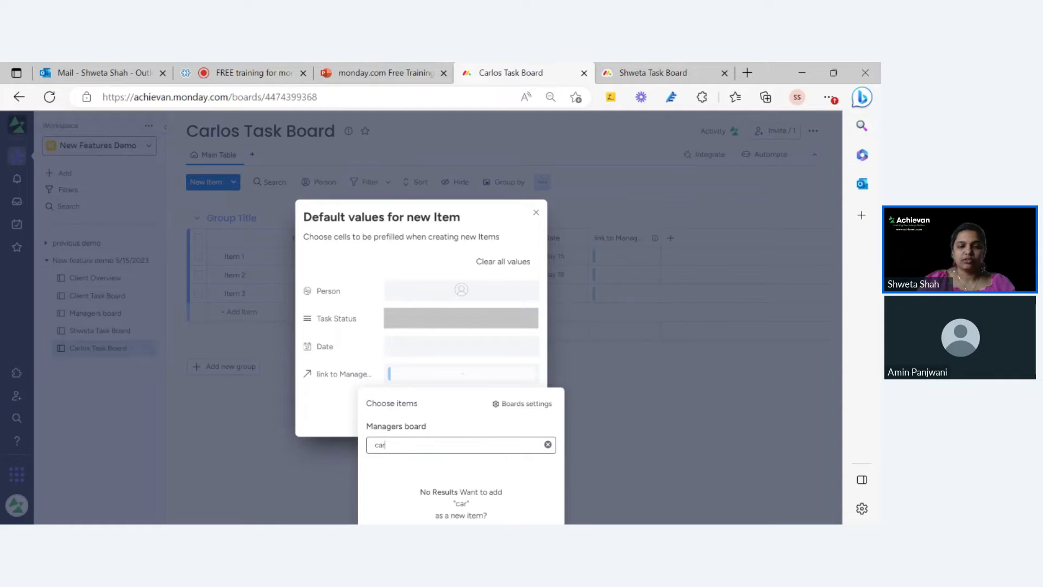
{"action": "left_click", "coordinate": [547, 445]}
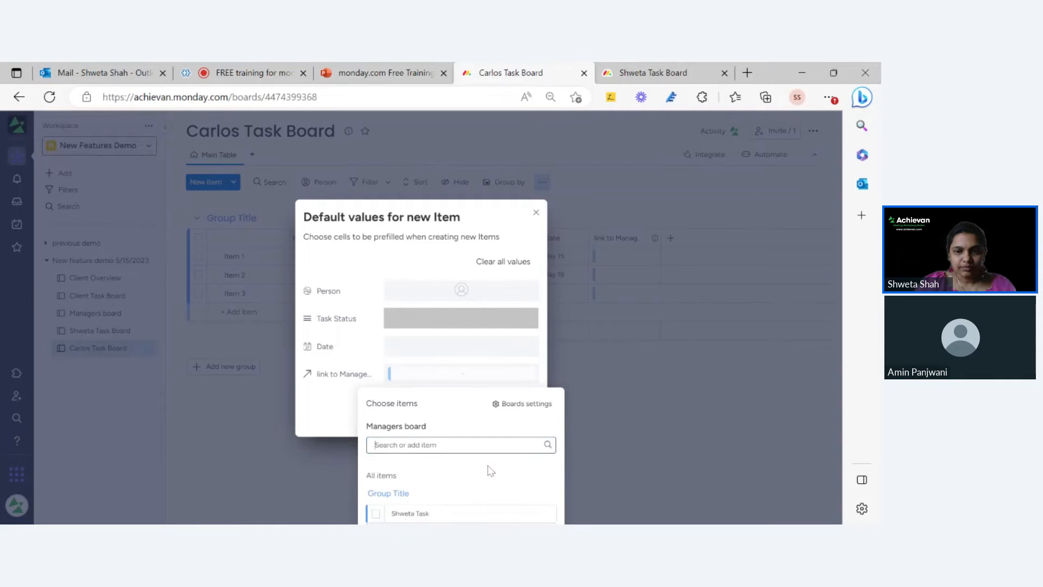
{"action": "left_click", "coordinate": [578, 408]}
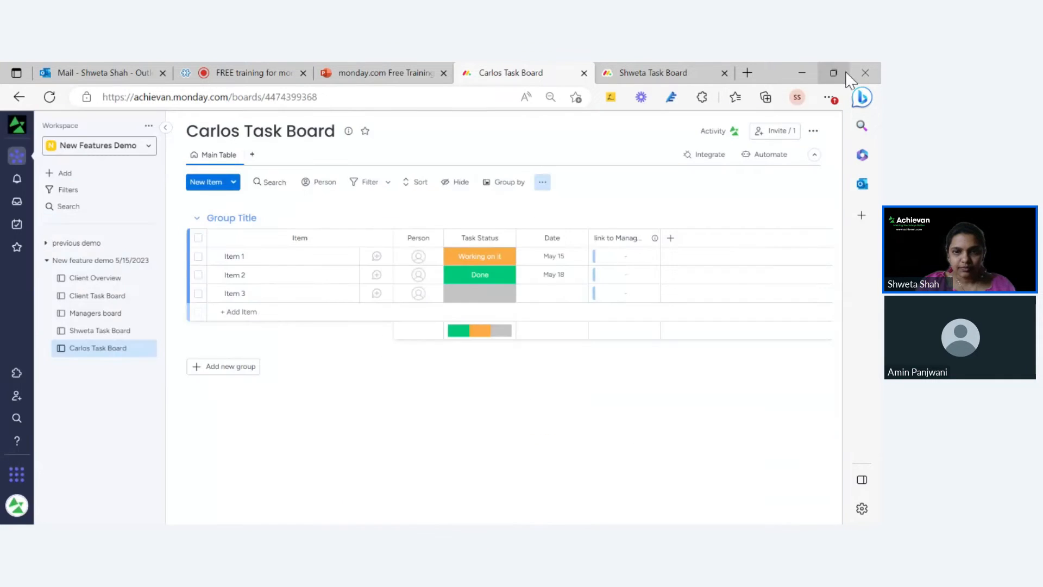
{"action": "left_click", "coordinate": [814, 133]}
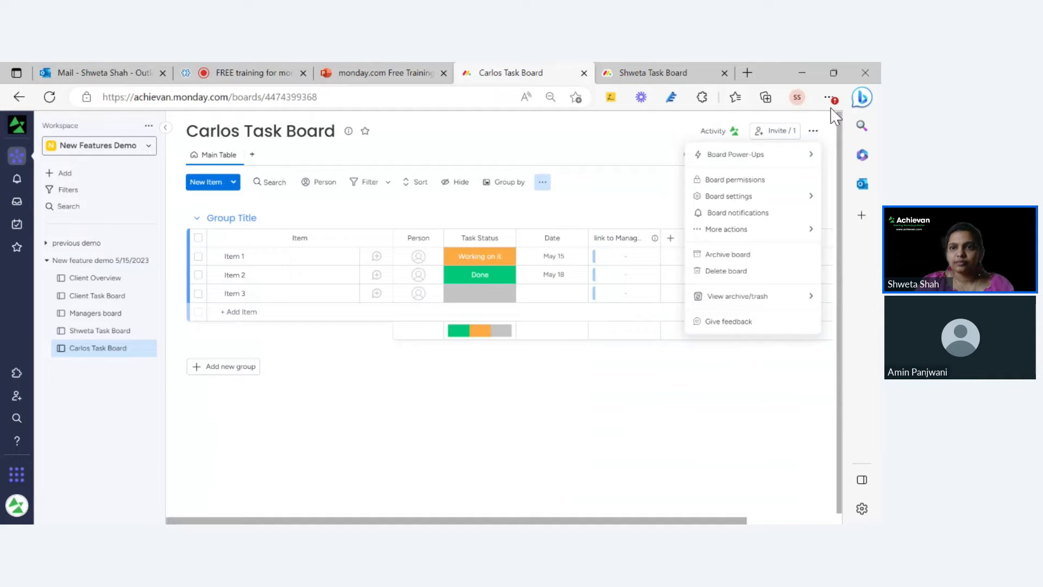
{"action": "key", "text": "ctrl+minus"}
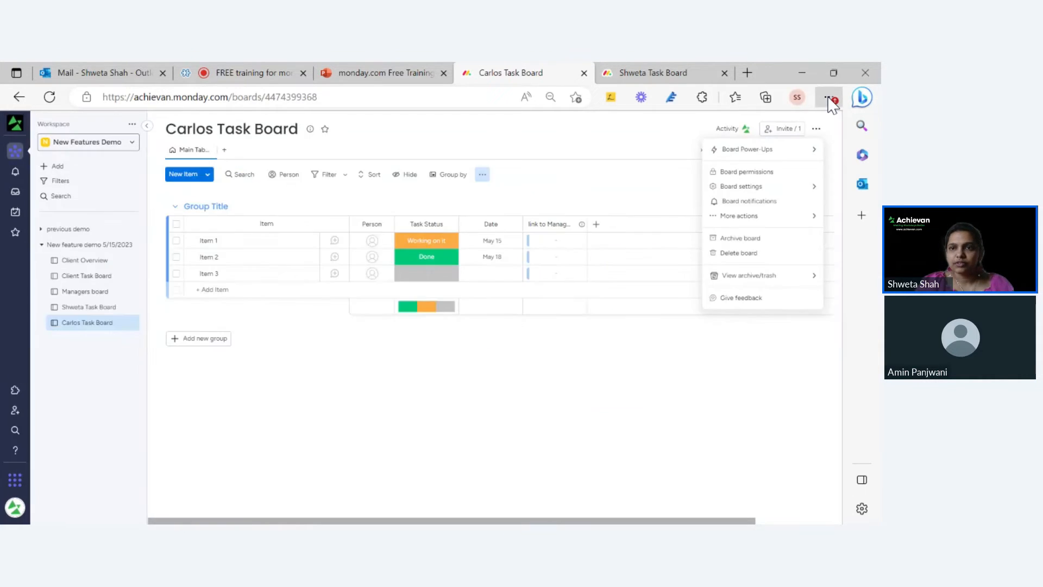
{"action": "left_click", "coordinate": [494, 341]}
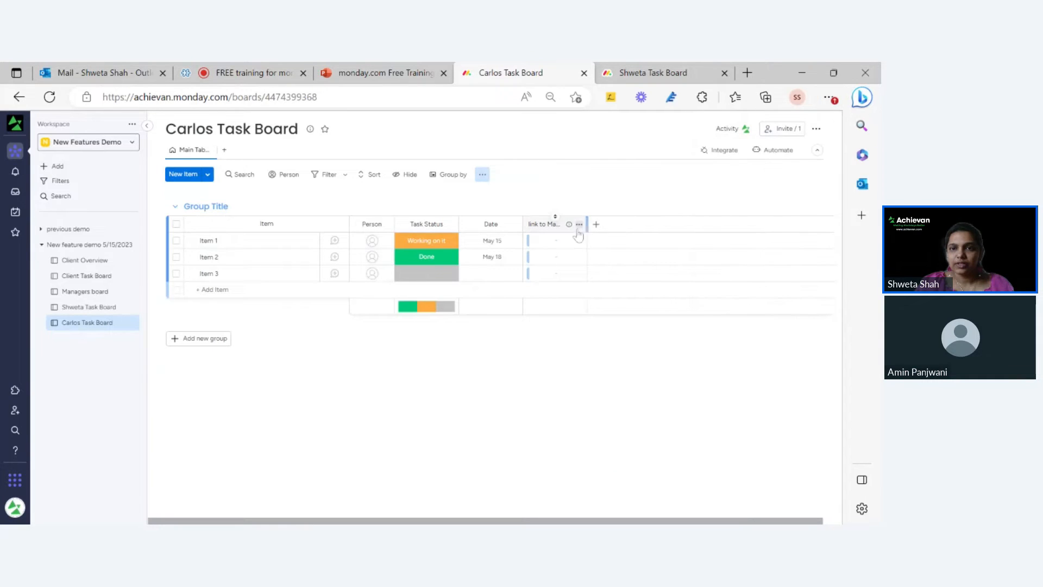
{"action": "left_click", "coordinate": [579, 224]}
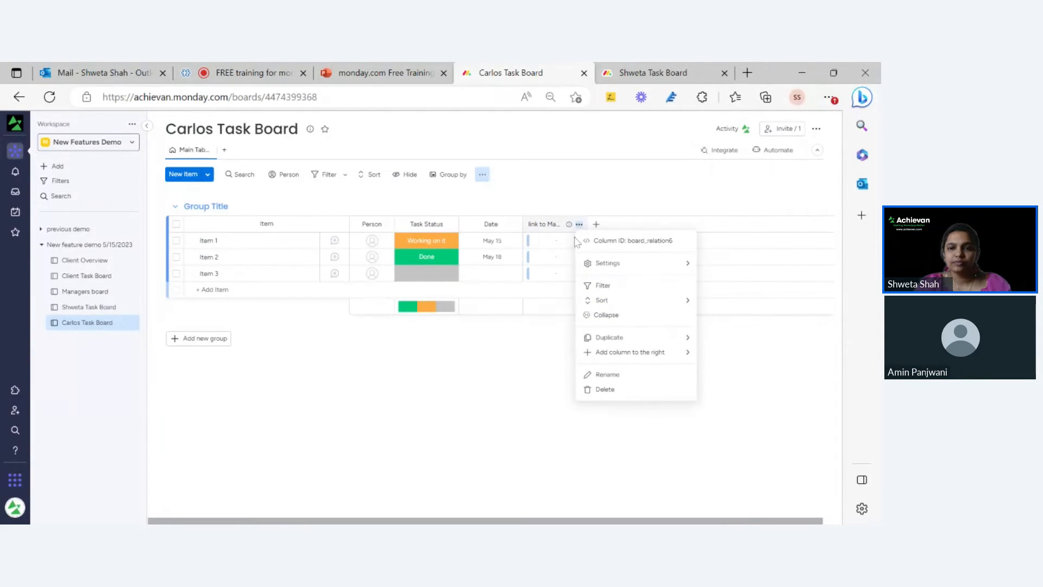
{"action": "left_click", "coordinate": [481, 376]}
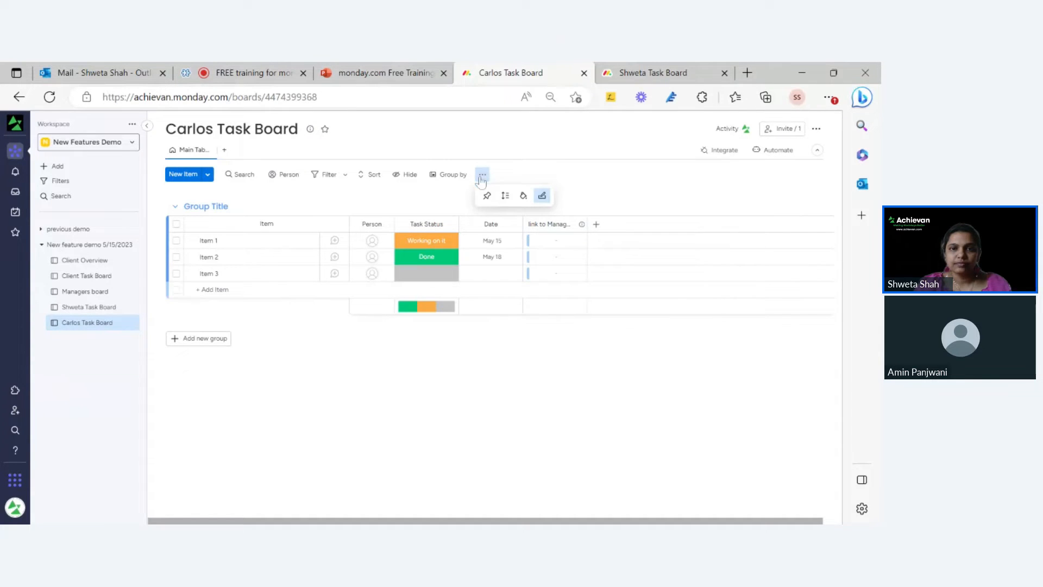
Step: Try clearing the default Managers board link for new items and choosing a replacement item, leaving without saving
{"action": "left_click", "coordinate": [542, 196]}
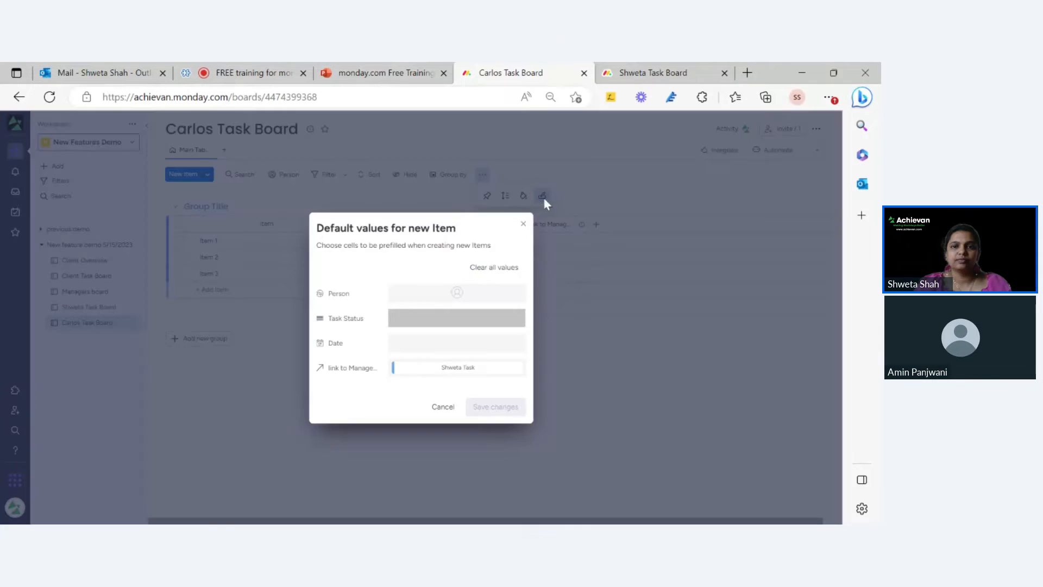
{"action": "left_click", "coordinate": [517, 367]}
{"action": "left_click", "coordinate": [395, 368]}
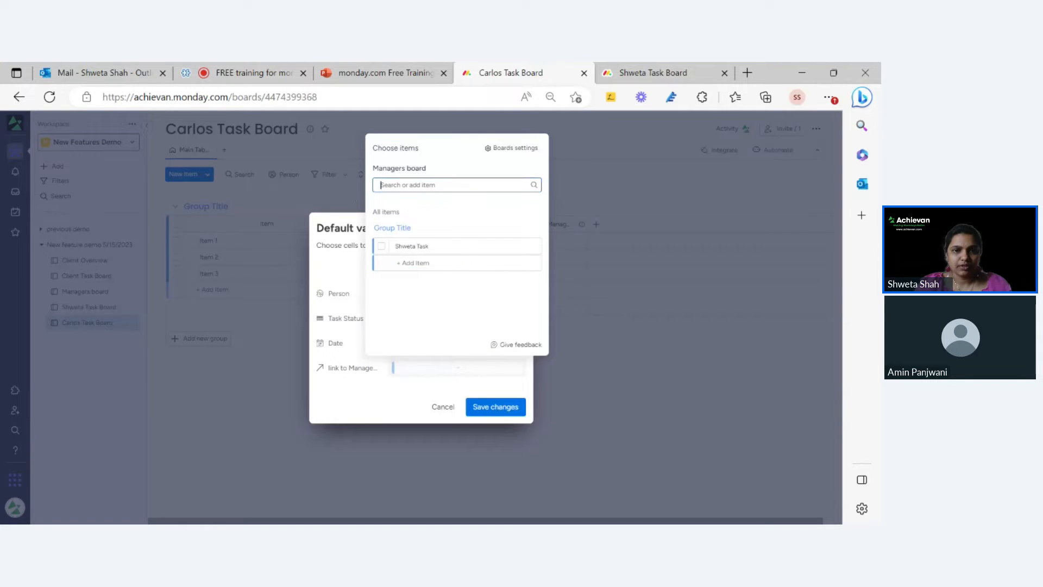
{"action": "left_click", "coordinate": [695, 399]}
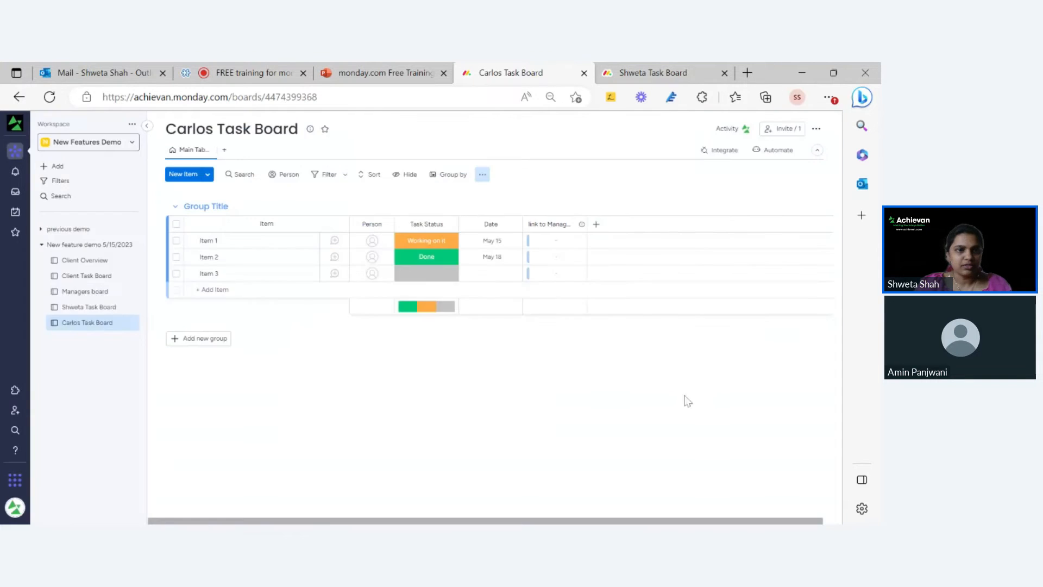
Step: Add an item for the second team member's Task to the Managers board
{"action": "left_click", "coordinate": [99, 307]}
{"action": "left_click", "coordinate": [97, 293]}
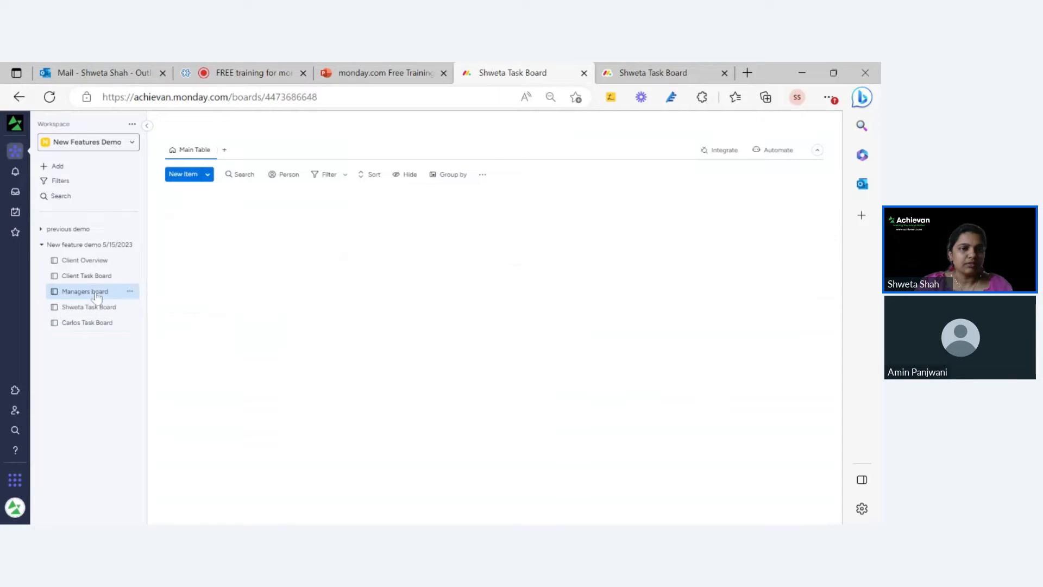
{"action": "type", "text": "Cal"}
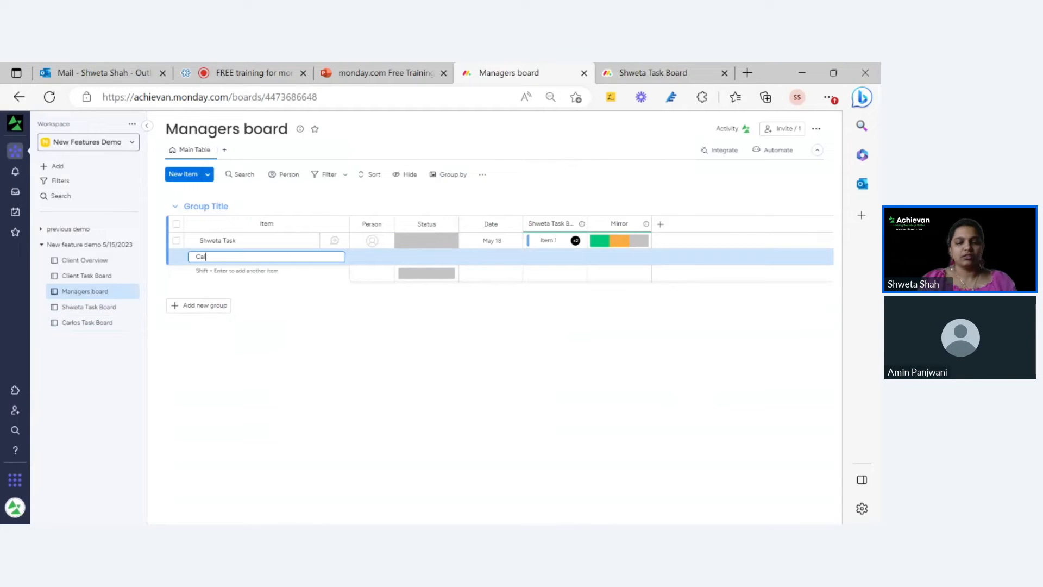
{"action": "type", "text": "lo"}
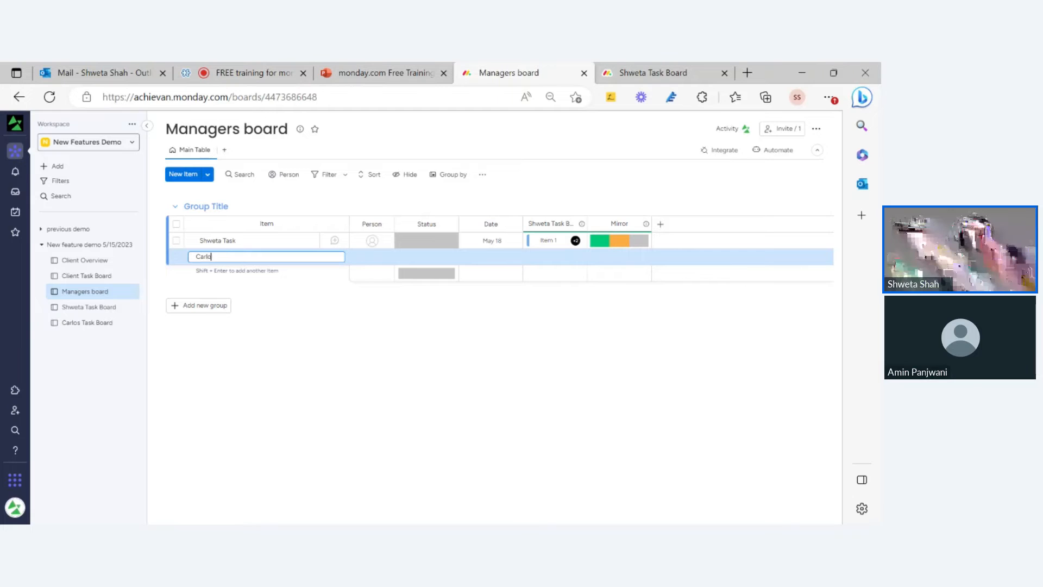
{"action": "type", "text": "s Task"}
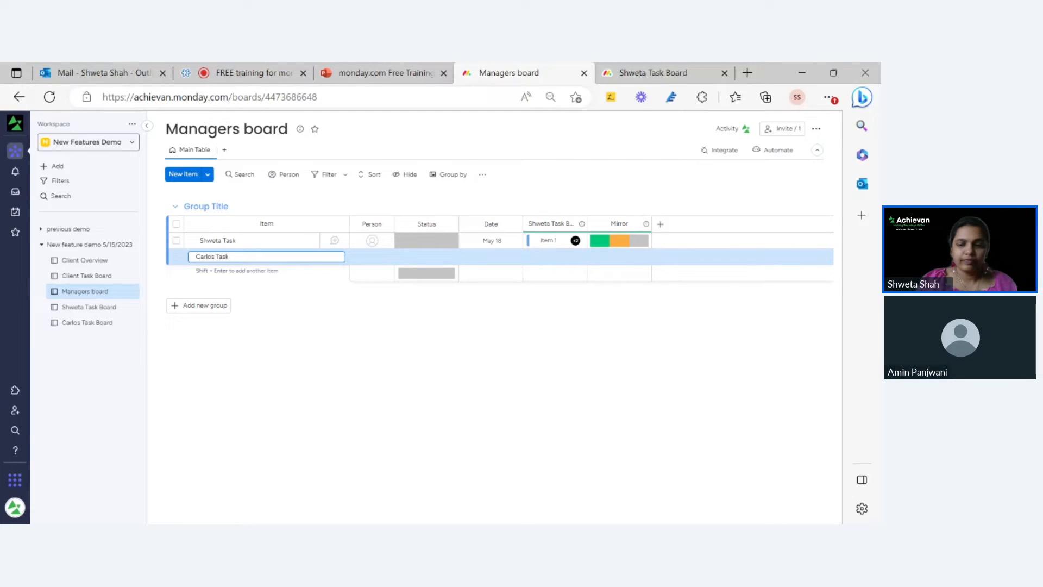
{"action": "key", "text": "Return"}
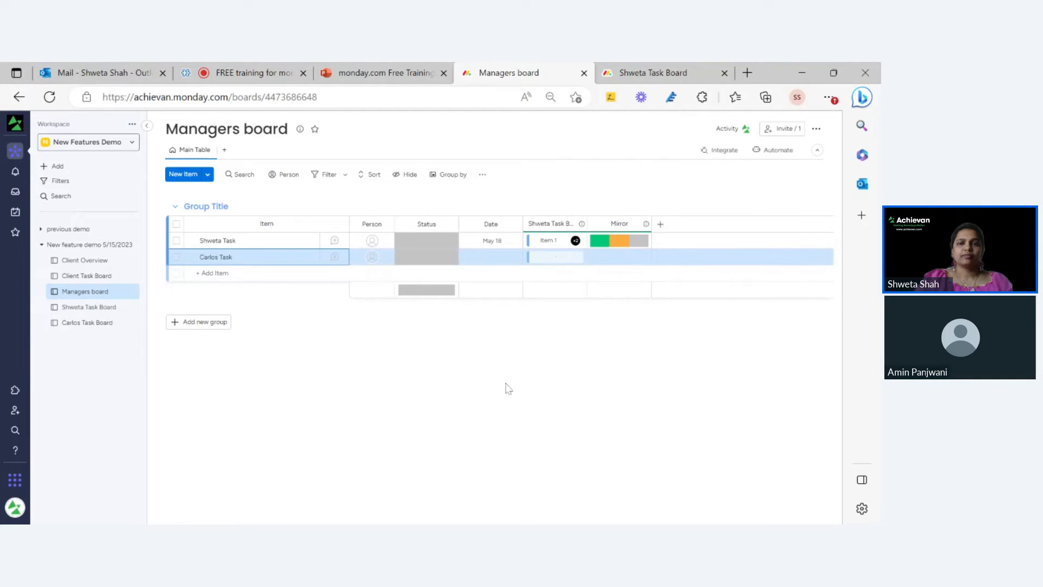
Step: Set the duplicated task board's default Managers board link for new items to the second team member's Task and save the changes
{"action": "left_click", "coordinate": [85, 324]}
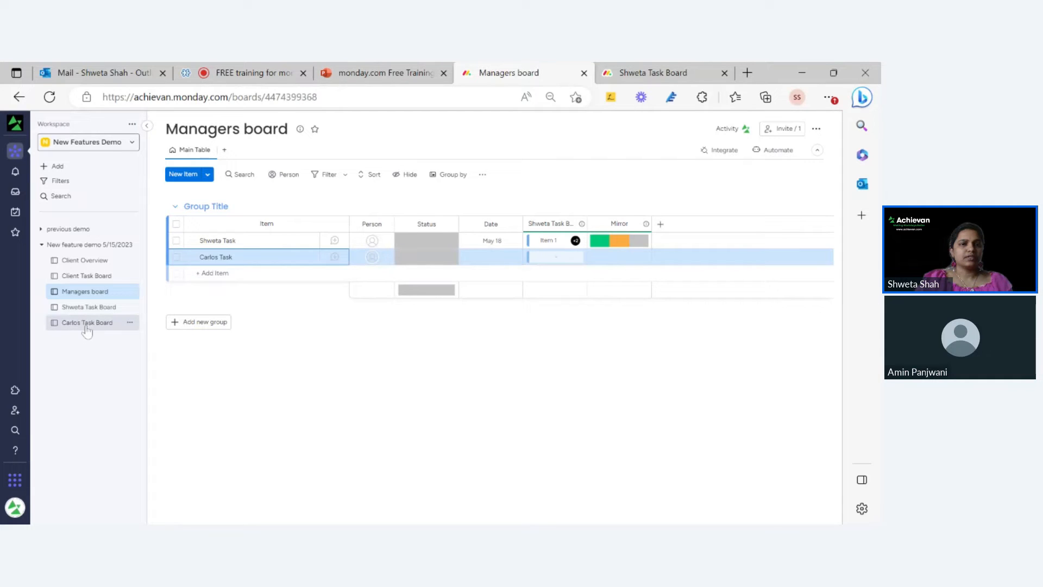
{"action": "left_click", "coordinate": [482, 175]}
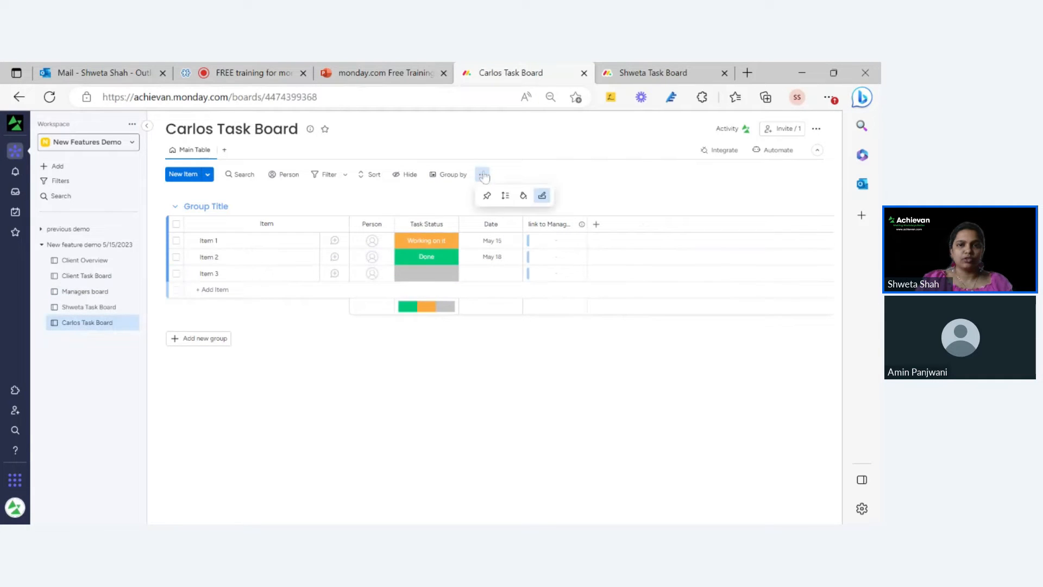
{"action": "left_click", "coordinate": [542, 196]}
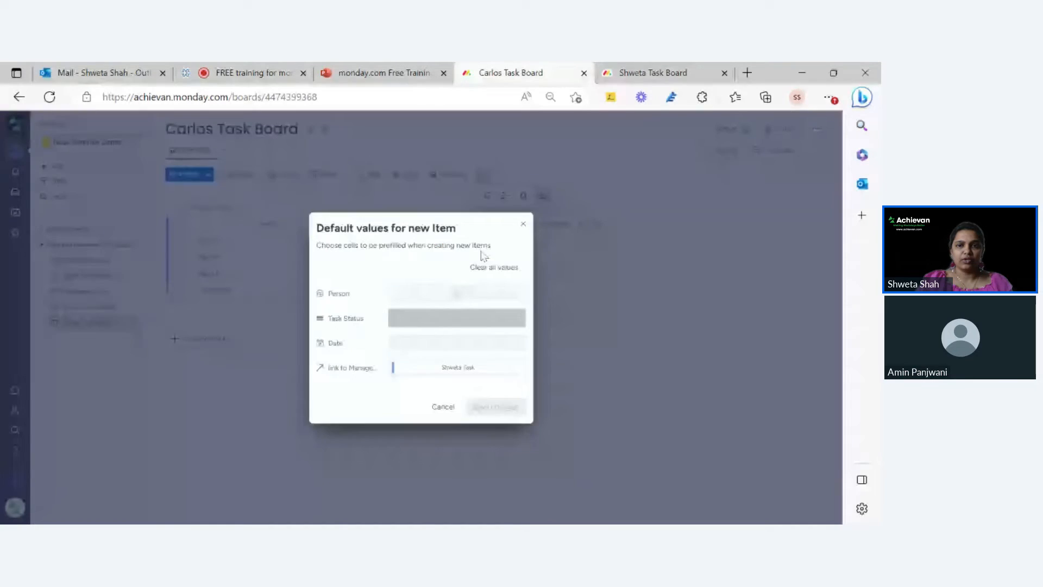
{"action": "left_click", "coordinate": [516, 367]}
{"action": "left_click", "coordinate": [458, 368]}
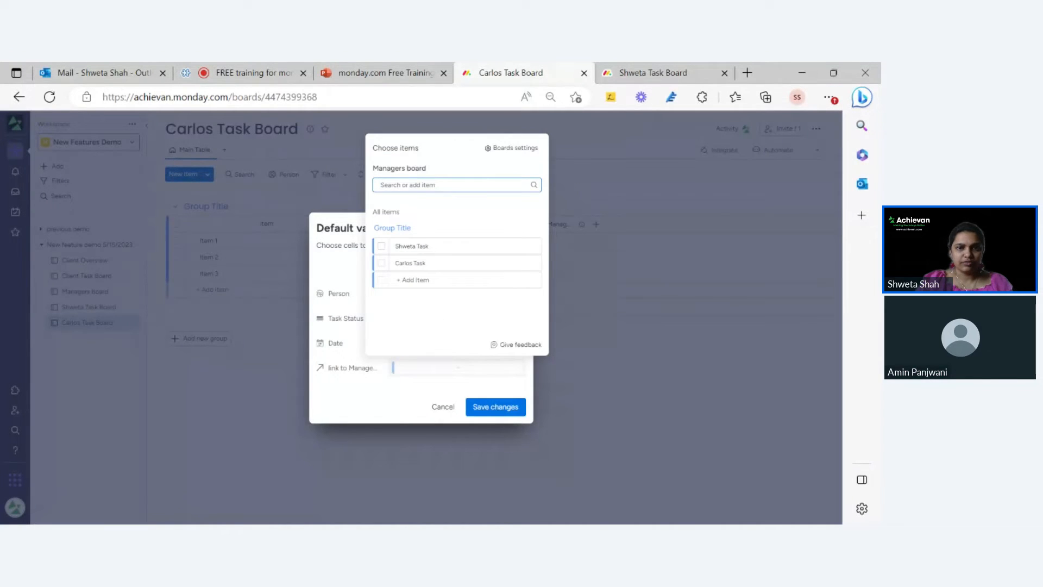
{"action": "left_click", "coordinate": [382, 264]}
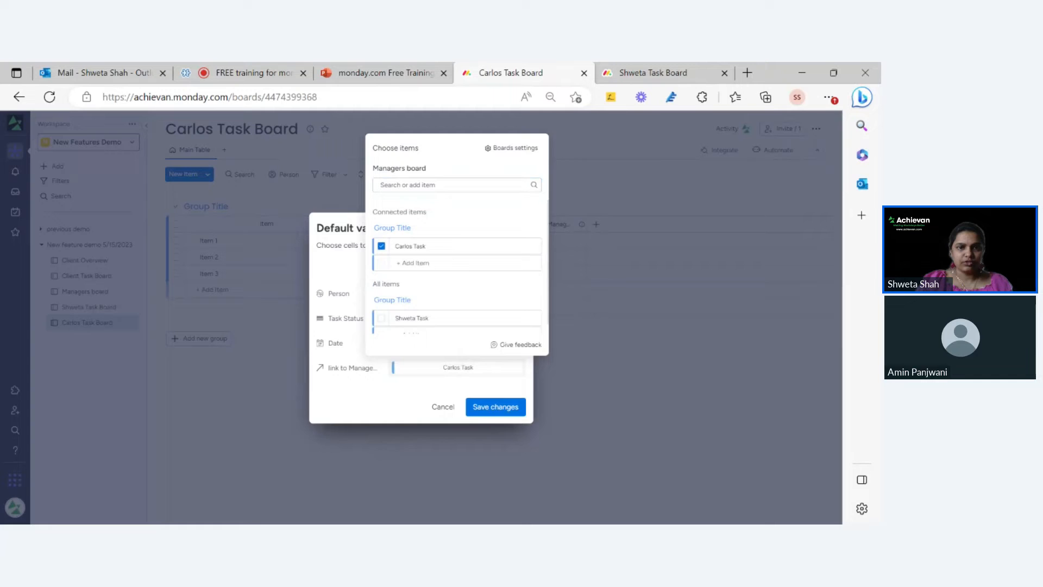
{"action": "left_click", "coordinate": [493, 407]}
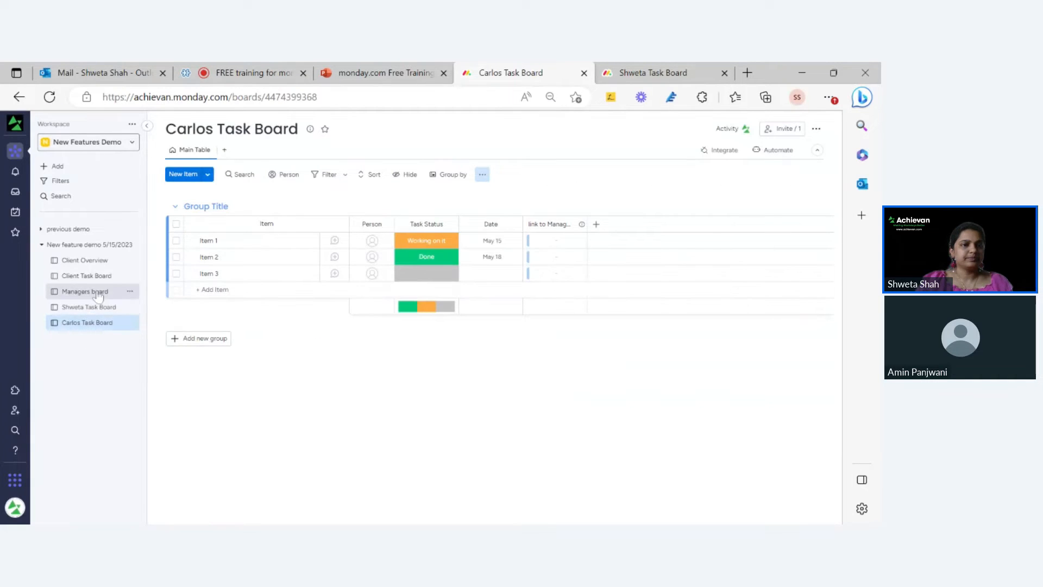
Step: Add an item named as the second team member's task at the end of the duplicated task board
{"action": "left_click", "coordinate": [266, 290]}
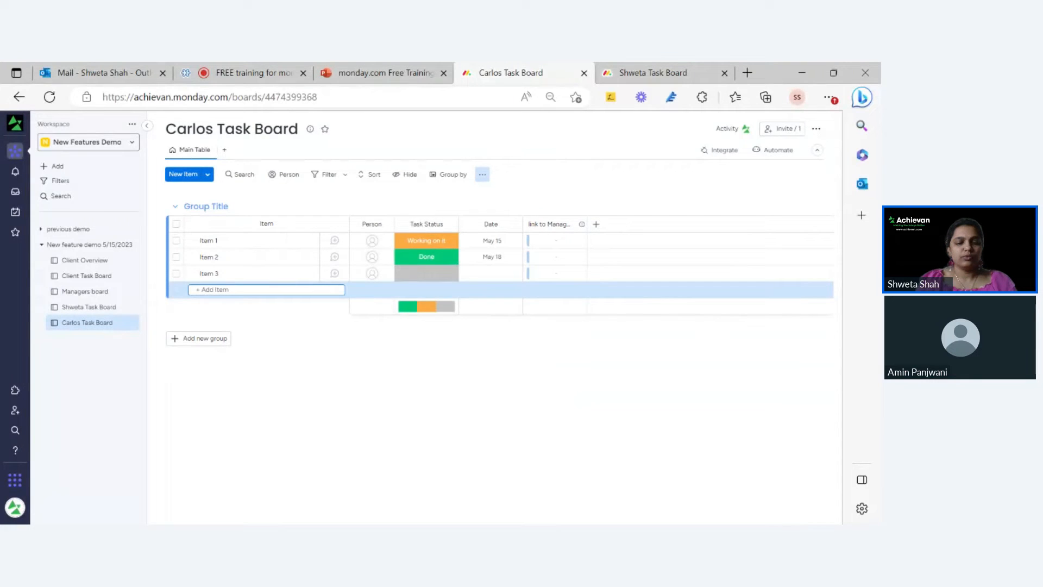
{"action": "type", "text": "Carlos task"}
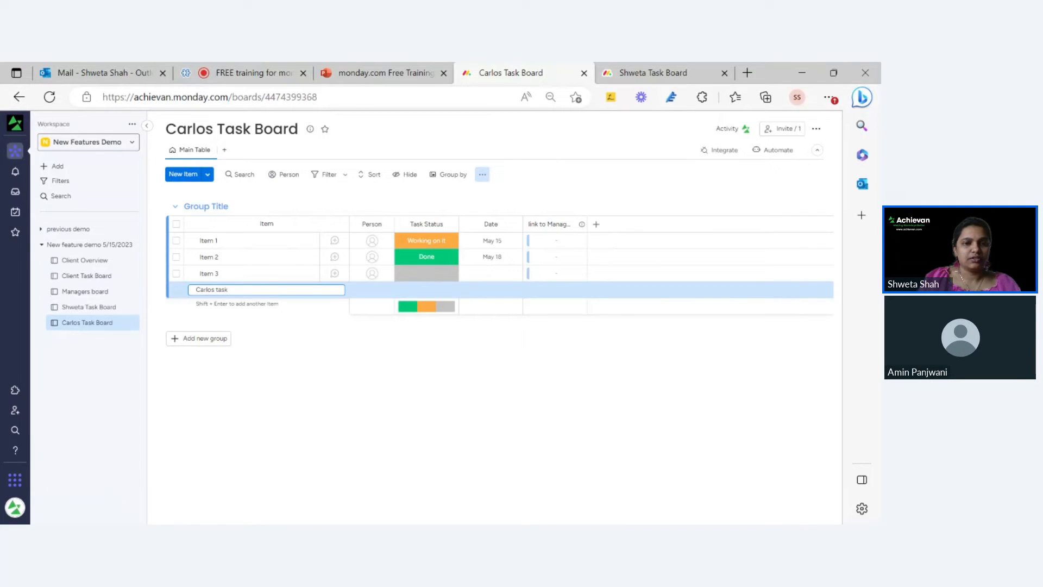
{"action": "key", "text": "Return"}
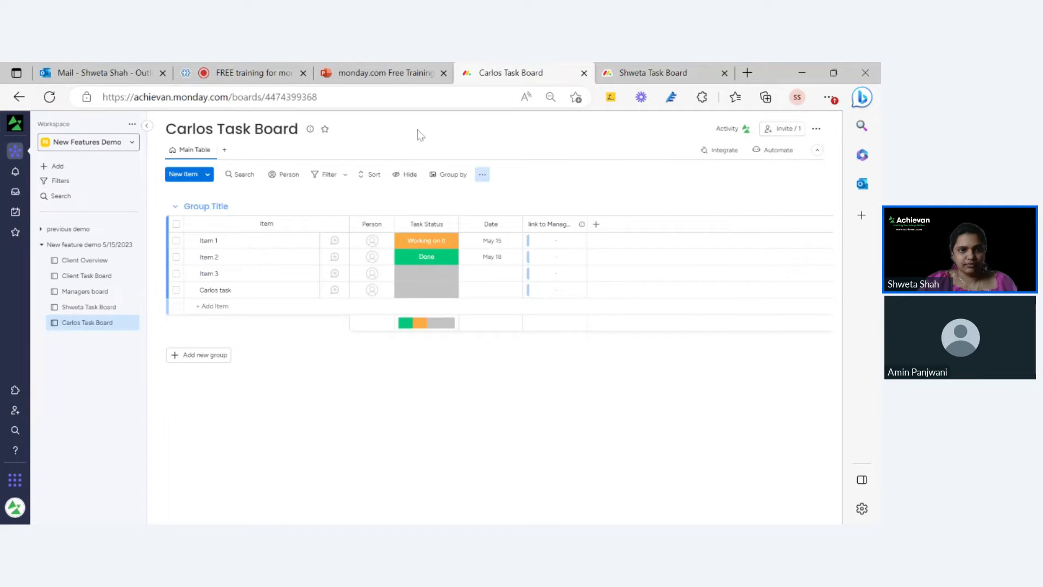
Step: Check the default Managers board link for new items on the duplicated task board and close the default values
{"action": "left_click", "coordinate": [483, 176]}
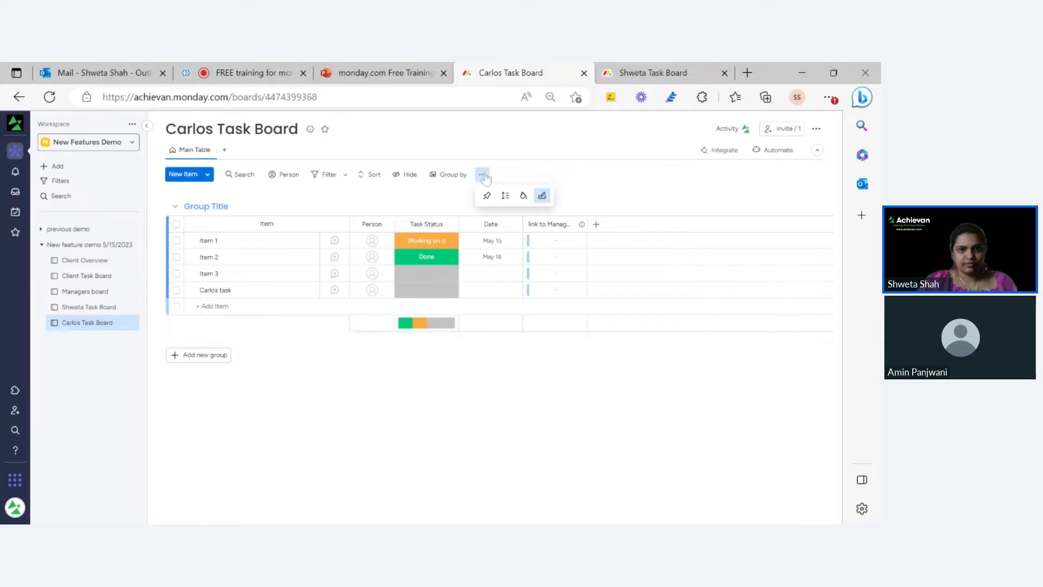
{"action": "left_click", "coordinate": [542, 196]}
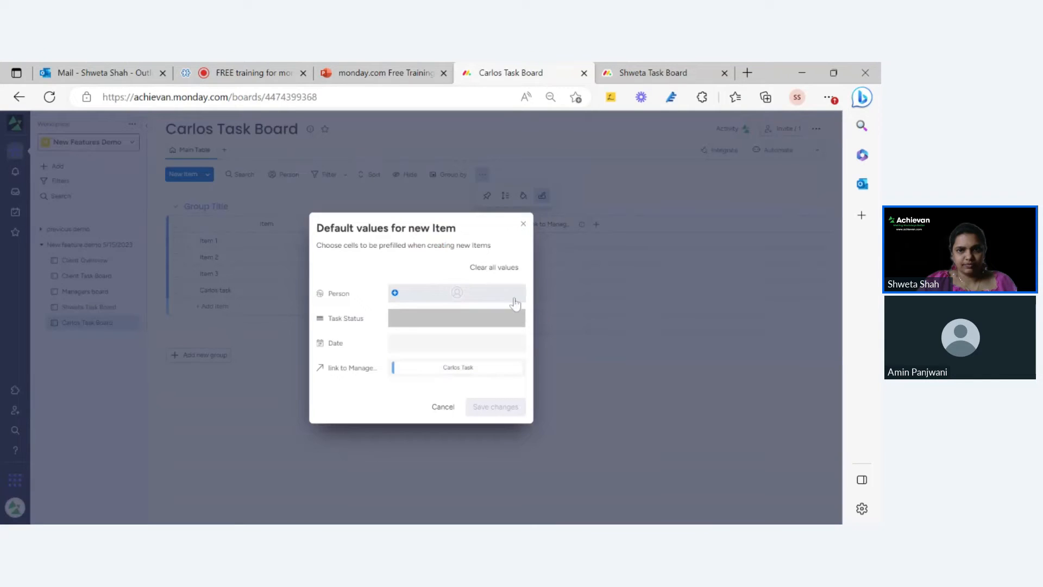
{"action": "left_click", "coordinate": [523, 224]}
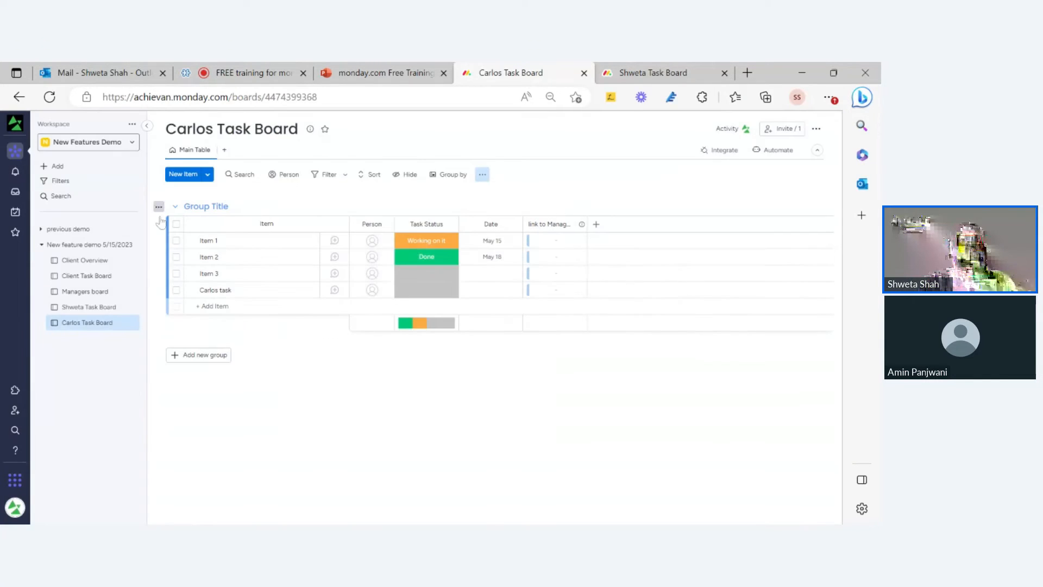
Step: Add an item named Item 5 to the second team member's task board and view its link on the Managers board
{"action": "left_click", "coordinate": [196, 306]}
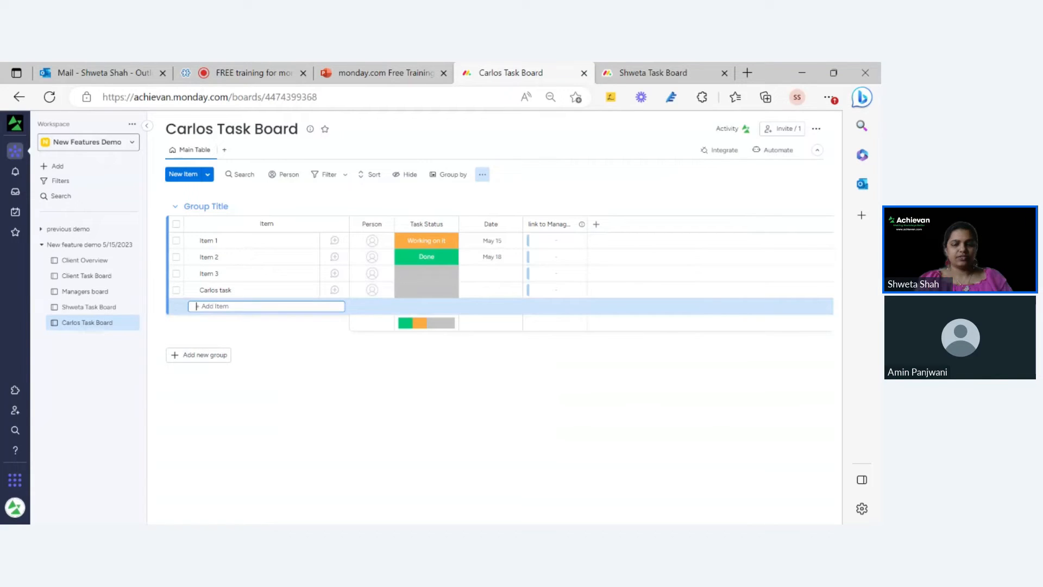
{"action": "type", "text": "Ite"}
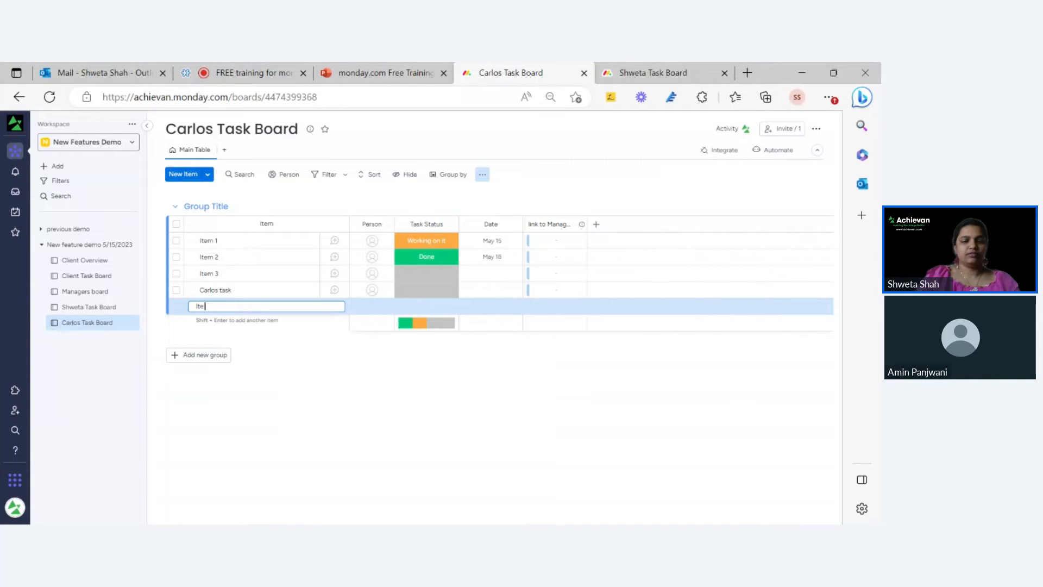
{"action": "type", "text": "m"}
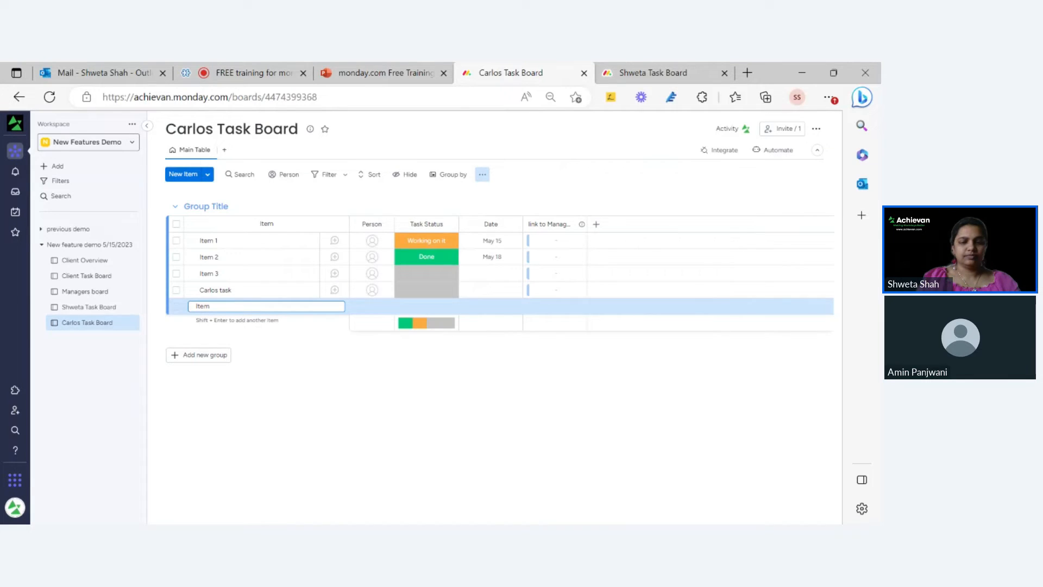
{"action": "type", "text": " 5"}
{"action": "key", "text": "Return"}
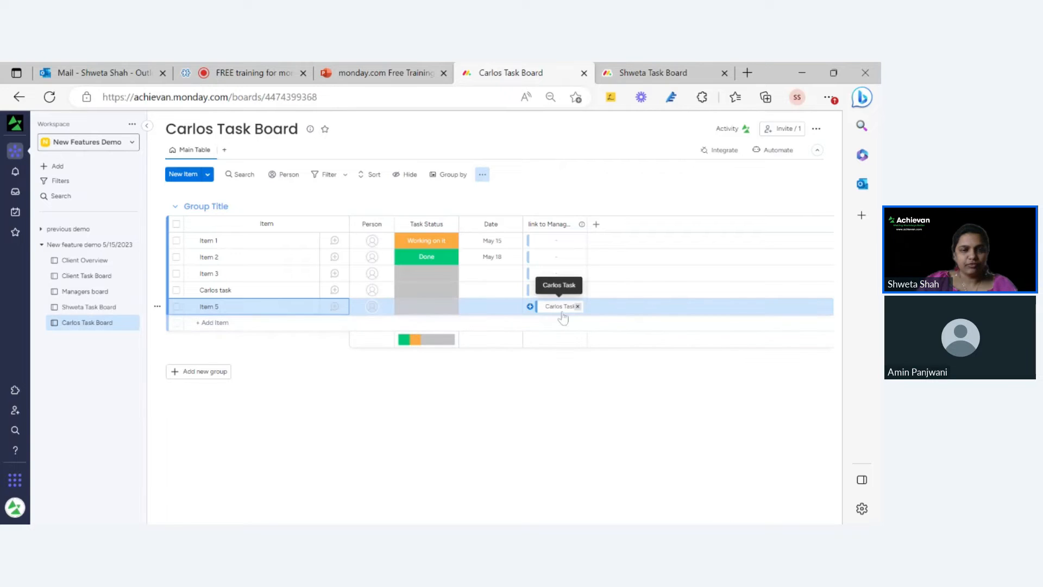
{"action": "left_click", "coordinate": [92, 296]}
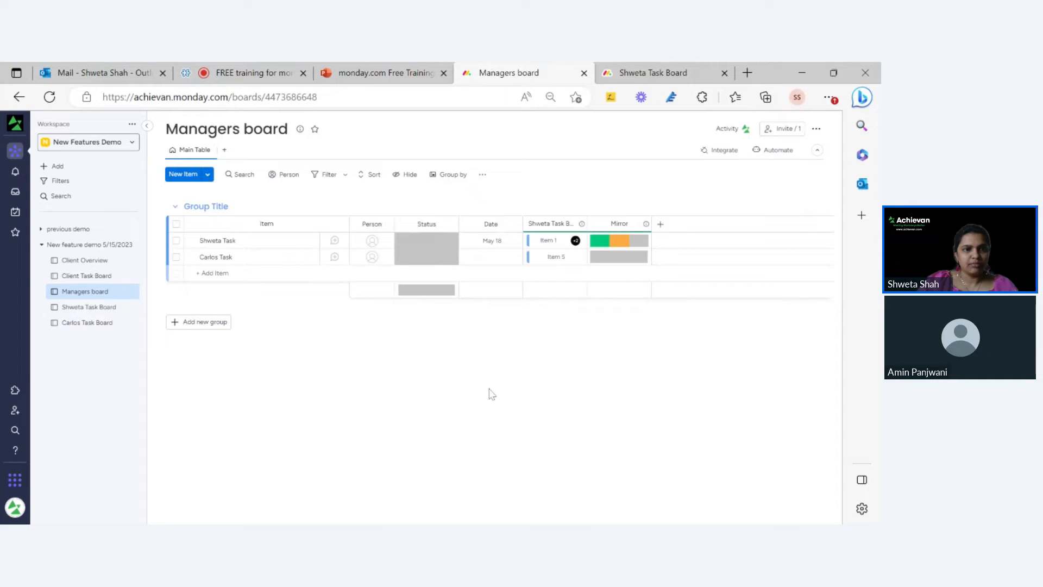
Step: Set the Task Status of Item 5 on the second team member's board to Stuck and view the mirrored status on the Managers board
{"action": "left_click", "coordinate": [85, 325]}
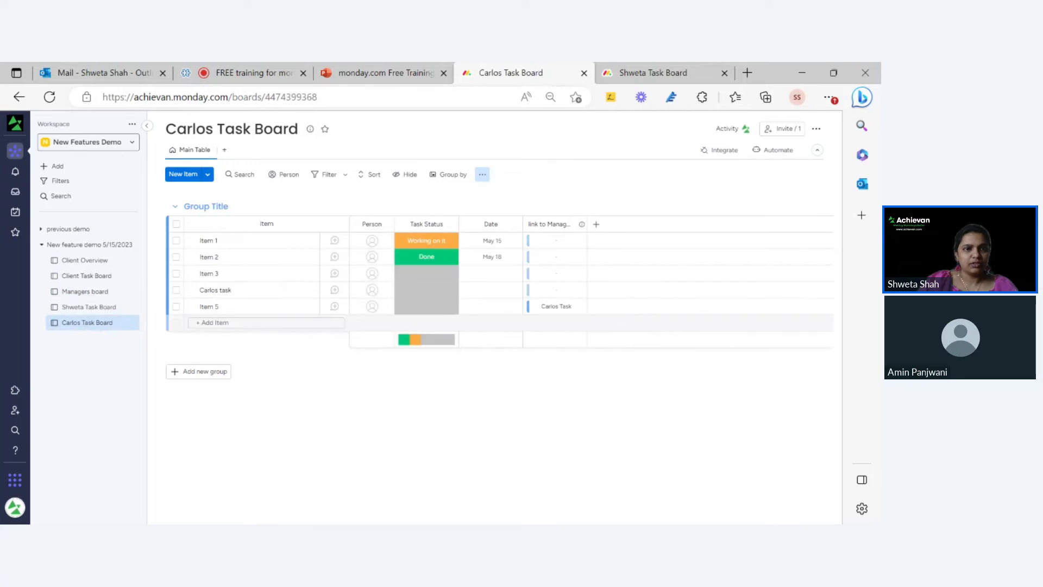
{"action": "left_click", "coordinate": [433, 309]}
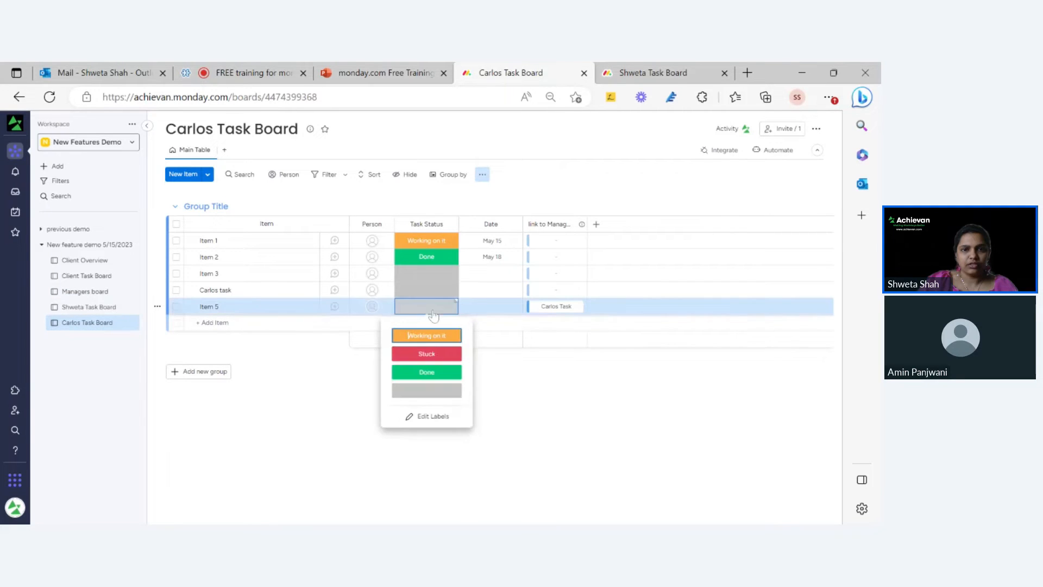
{"action": "left_click", "coordinate": [426, 352]}
{"action": "left_click", "coordinate": [87, 292]}
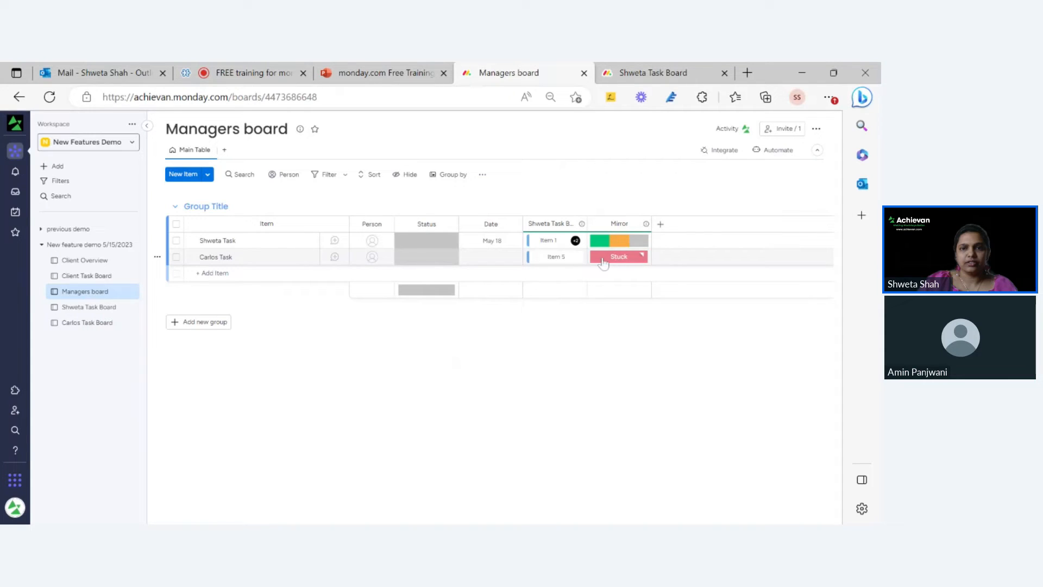
Step: Add an item named Item 6 at the end of the second team member's task board
{"action": "left_click", "coordinate": [74, 322]}
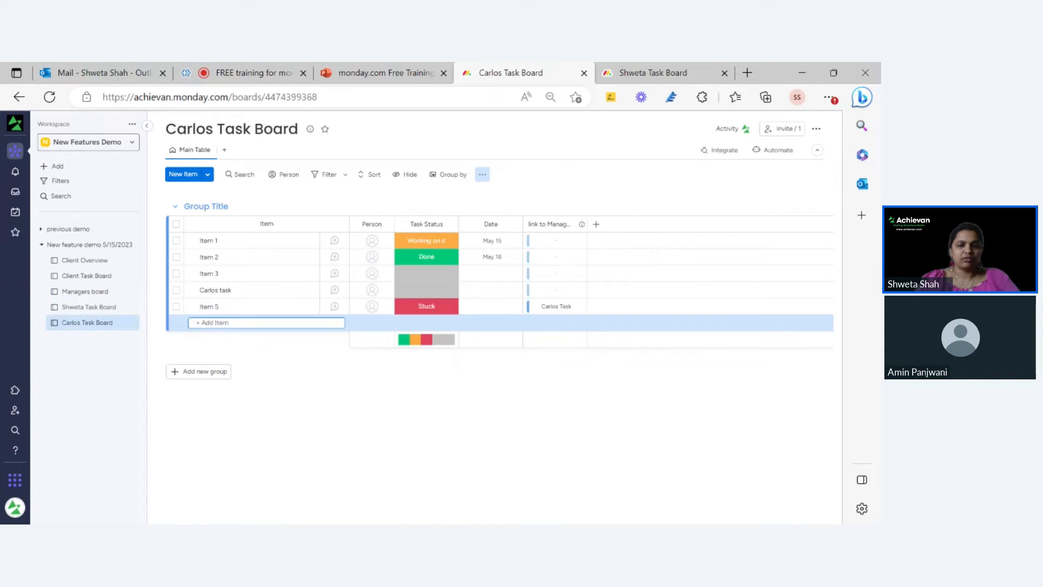
{"action": "type", "text": "Item"}
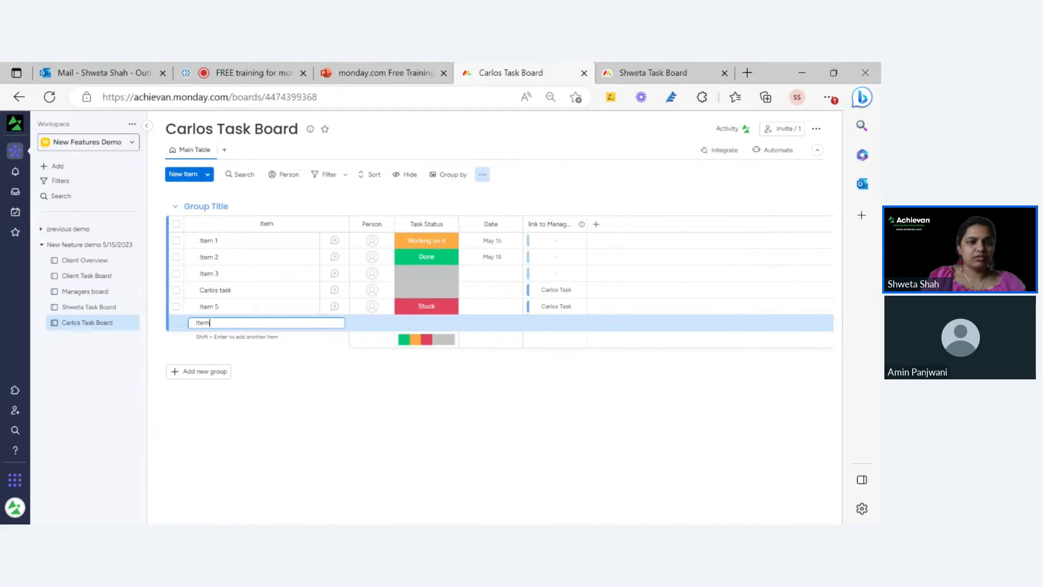
{"action": "type", "text": " 6"}
{"action": "key", "text": "Return"}
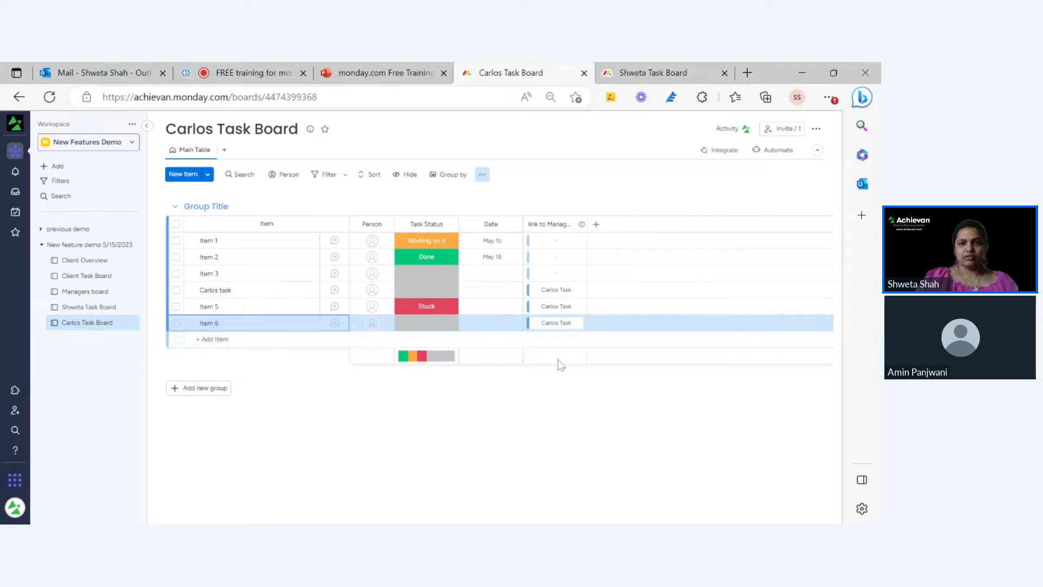
Step: Set Item 6 to Done and the item named after the team member to Working on it, and view the Managers board mirror
{"action": "left_click", "coordinate": [426, 323]}
{"action": "left_click", "coordinate": [436, 390]}
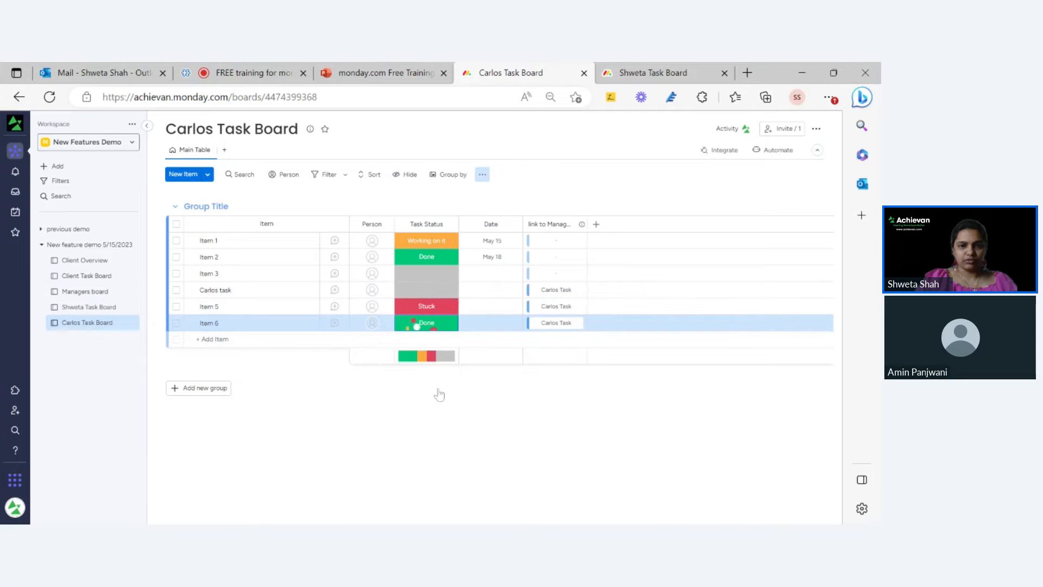
{"action": "left_click", "coordinate": [419, 290]}
{"action": "left_click", "coordinate": [427, 314]}
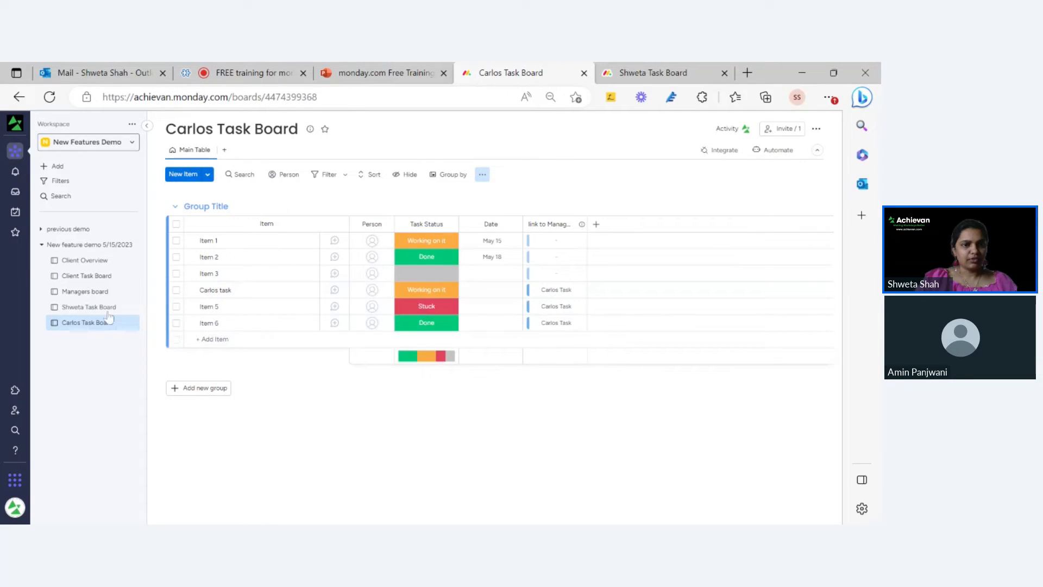
{"action": "left_click", "coordinate": [90, 295]}
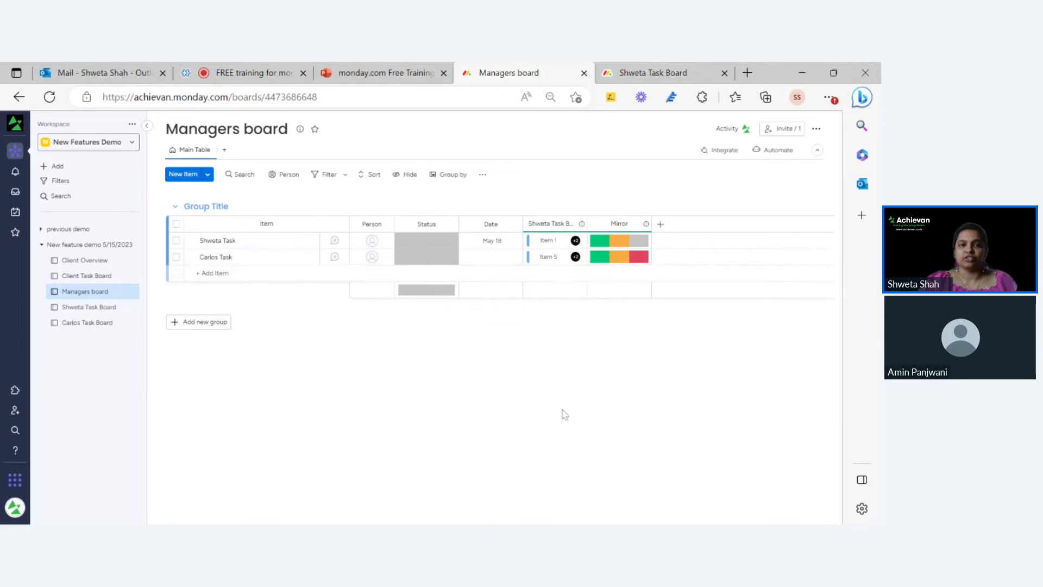
Step: Look at the Managers board link column's settings on the first team member's task board, and view the second member's board
{"action": "left_click", "coordinate": [104, 308]}
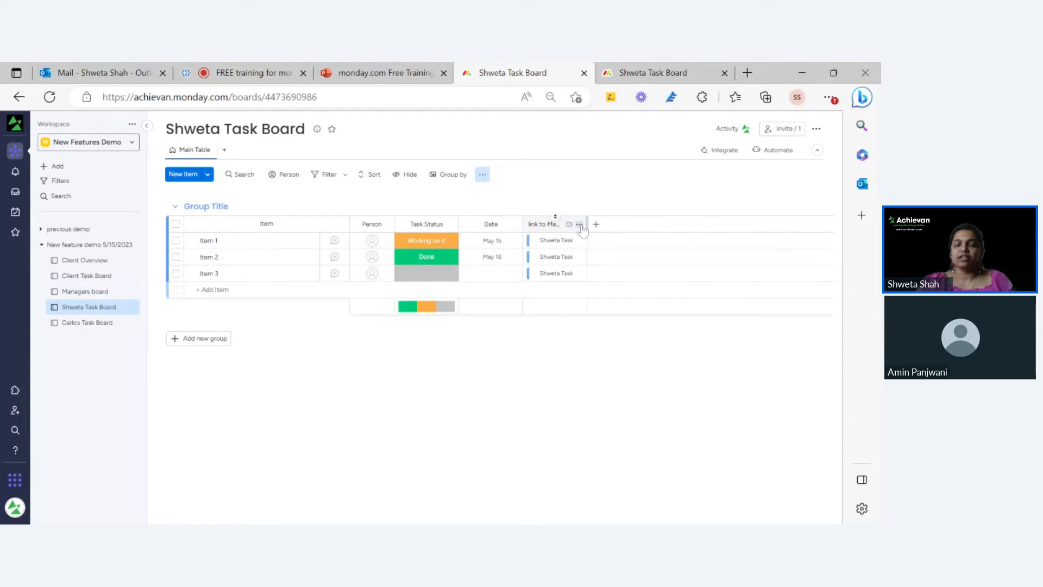
{"action": "left_click", "coordinate": [579, 225]}
{"action": "mouse_move", "coordinate": [624, 267]}
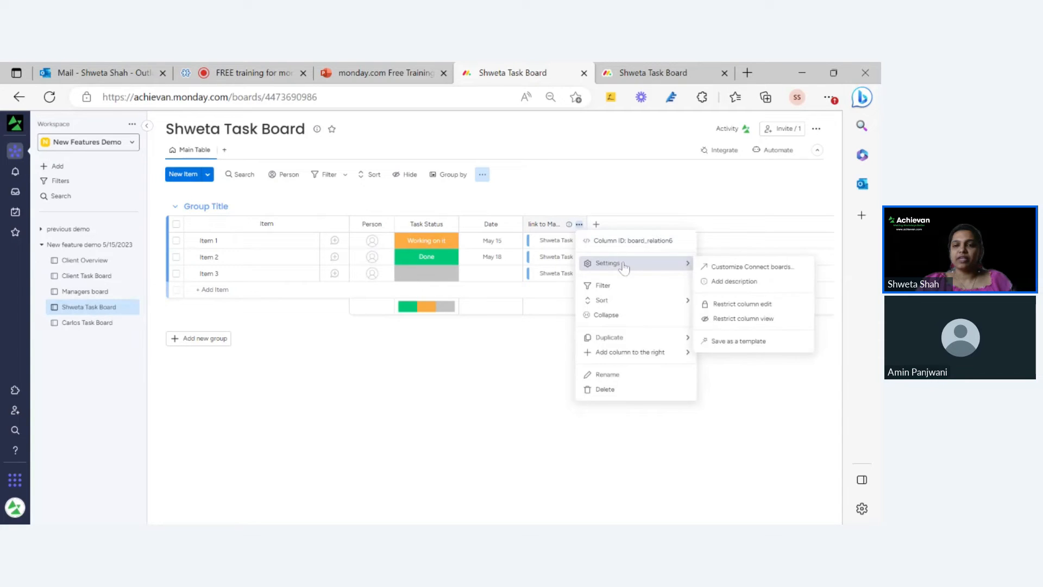
{"action": "left_click", "coordinate": [414, 381]}
{"action": "left_click", "coordinate": [80, 329]}
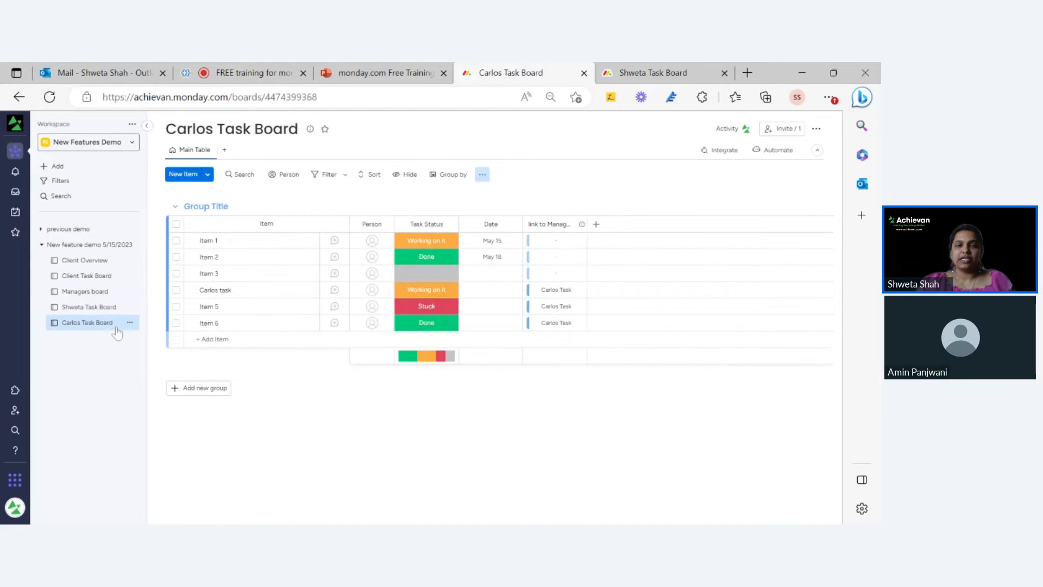
Step: Review the connected boards in the Connect boards settings of the Managers board's task board column
{"action": "left_click", "coordinate": [85, 292]}
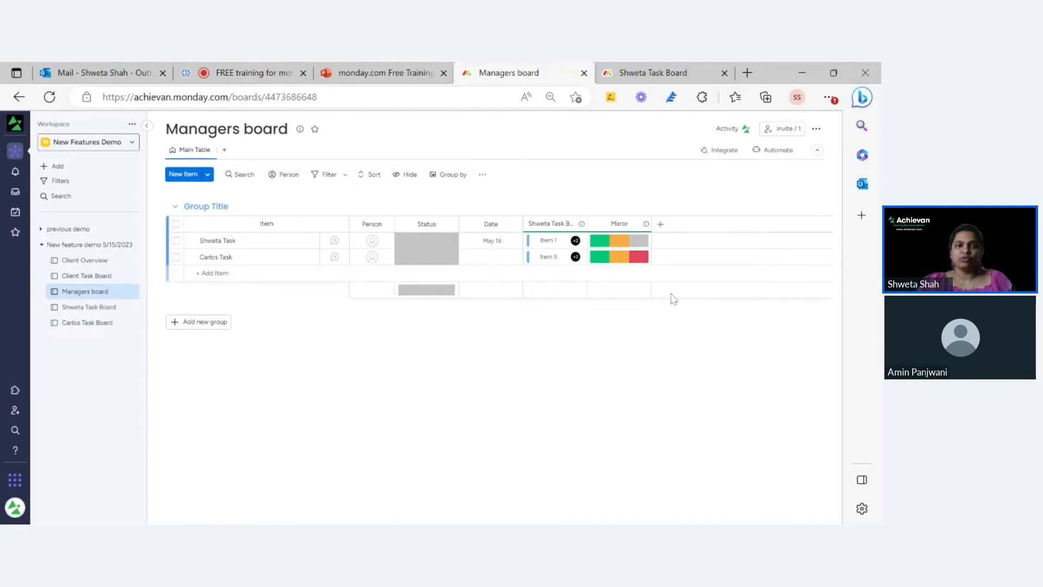
{"action": "left_click", "coordinate": [579, 224]}
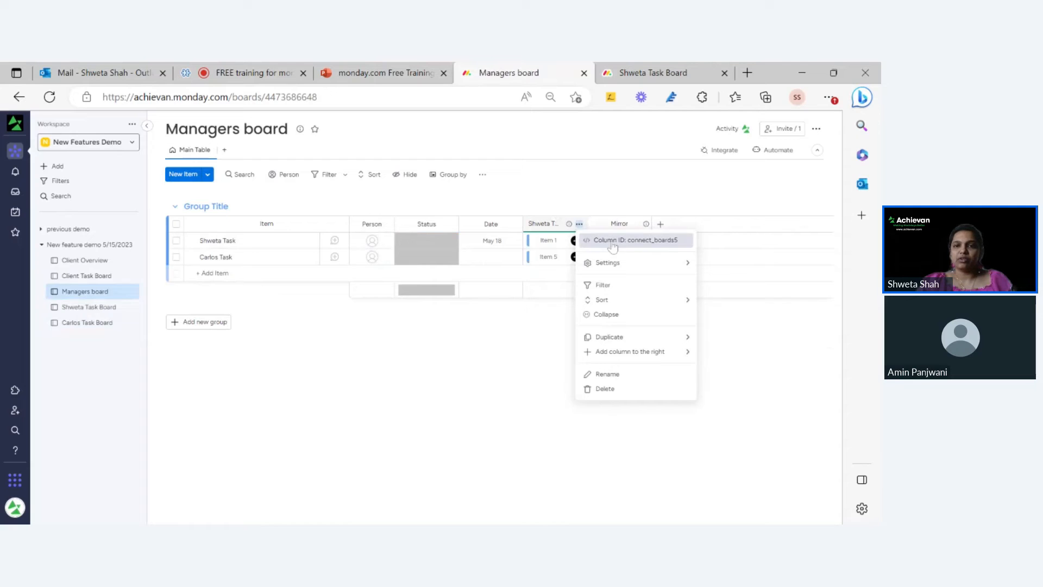
{"action": "mouse_move", "coordinate": [608, 263]}
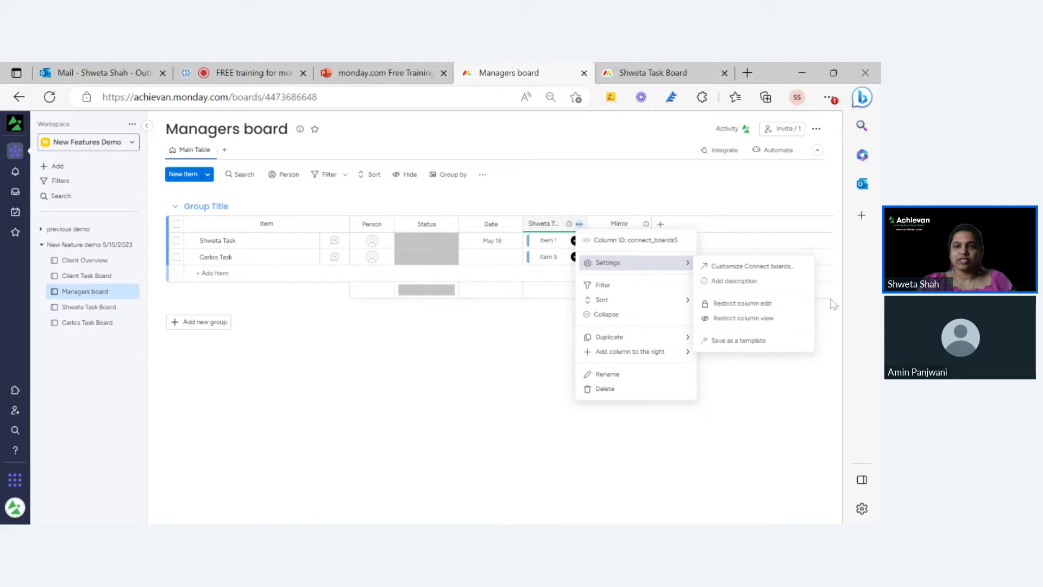
{"action": "left_click", "coordinate": [782, 272]}
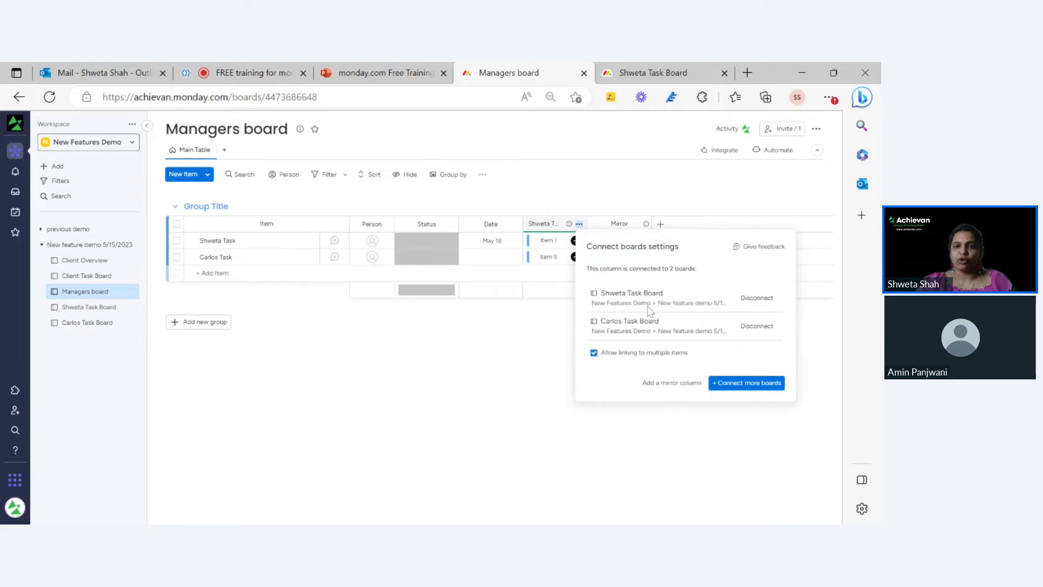
{"action": "left_click", "coordinate": [520, 352]}
Step: Rename the connected boards column on the Managers board to Team Task Board
{"action": "left_click", "coordinate": [552, 220]}
{"action": "mouse_move", "coordinate": [608, 242]}
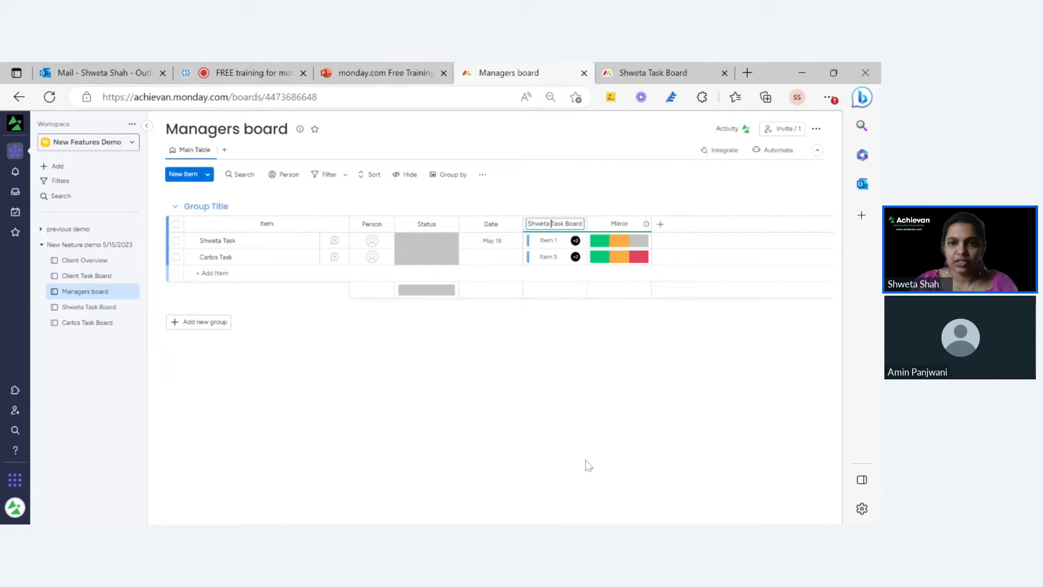
{"action": "key", "text": "BackSpace"}
{"action": "key", "text": "BackSpace"}
{"action": "key", "text": "BackSpace"}
{"action": "key", "text": "BackSpace"}
{"action": "key", "text": "BackSpace"}
{"action": "key", "text": "BackSpace"}
{"action": "key", "text": "BackSpace"}
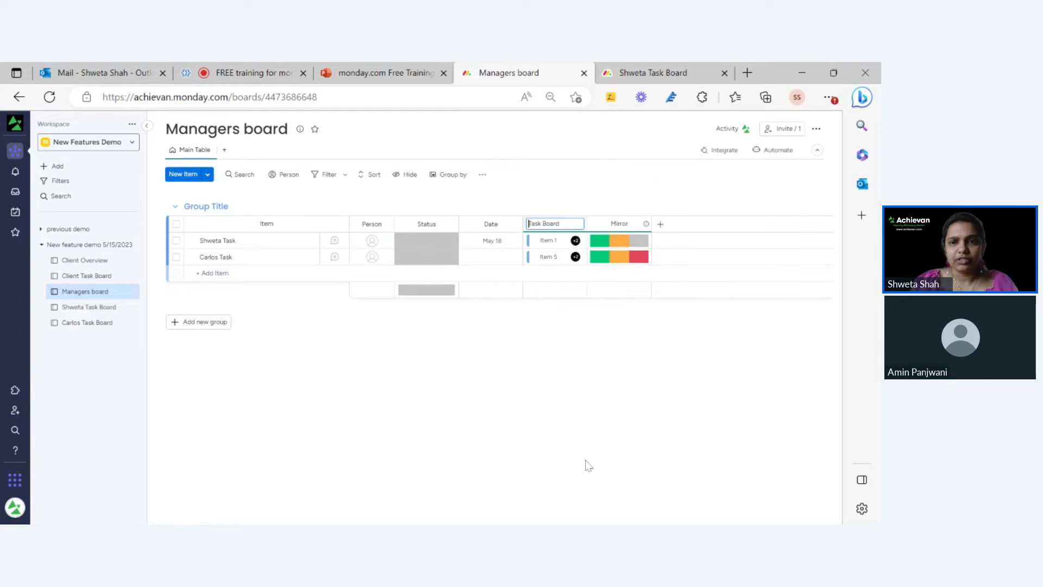
{"action": "type", "text": "Team"}
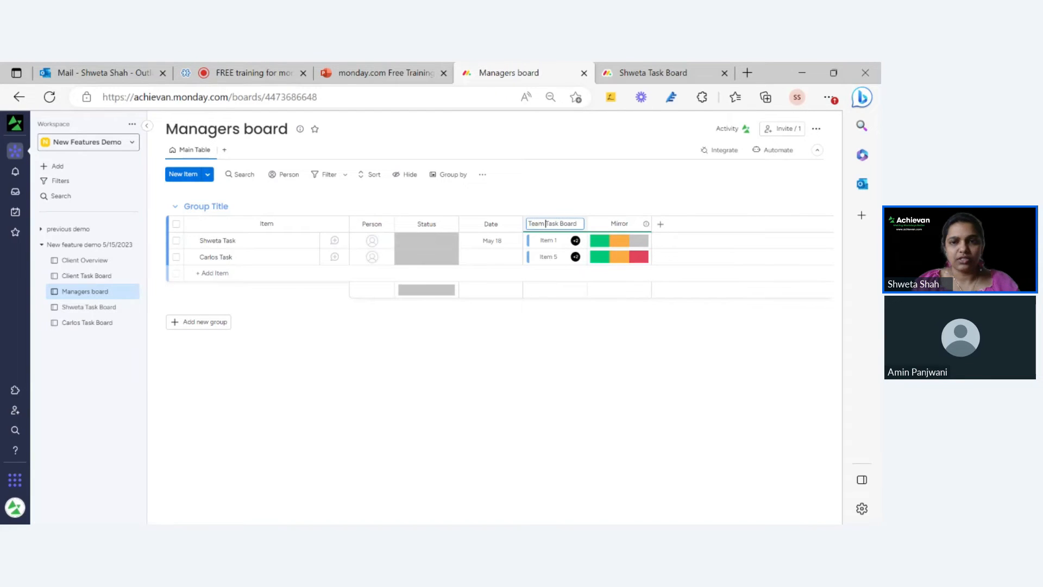
{"action": "left_click", "coordinate": [580, 224]}
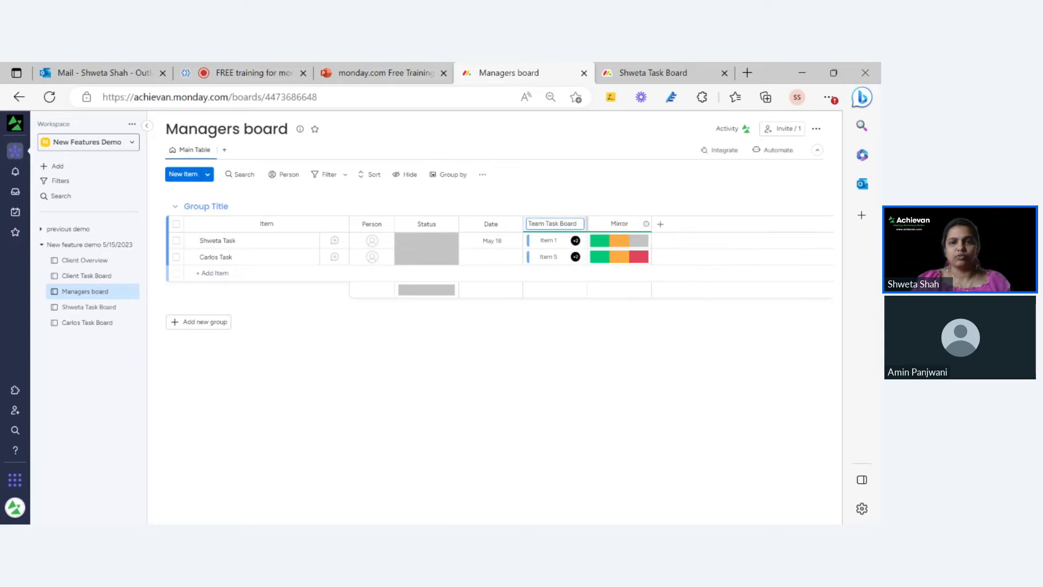
{"action": "left_click", "coordinate": [592, 384]}
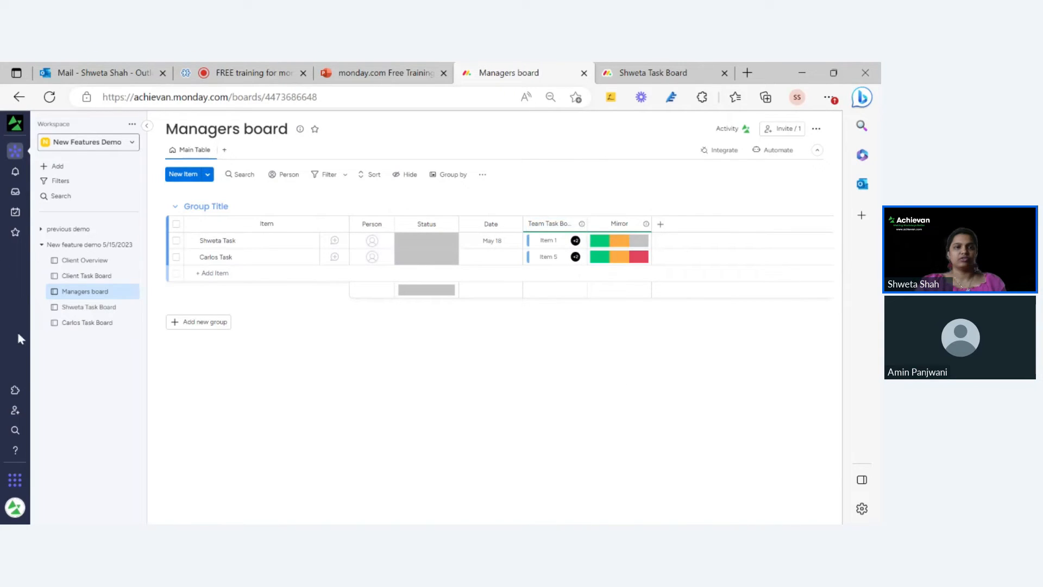
Step: Review the first team member's task board, and compare the Client Overview board's link and mirror columns with the Client Task Board
{"action": "left_click", "coordinate": [92, 307]}
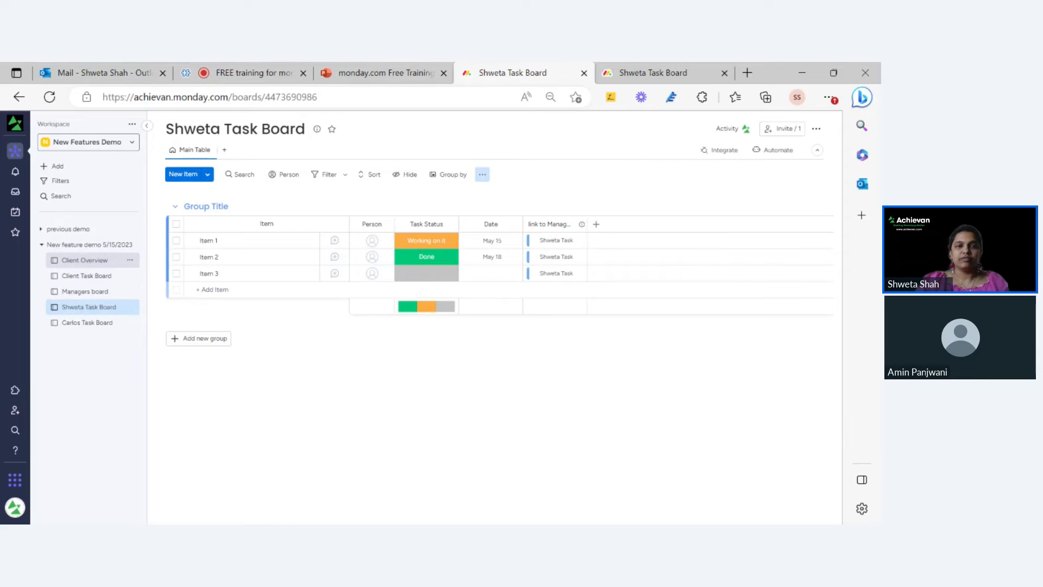
{"action": "left_click", "coordinate": [89, 265]}
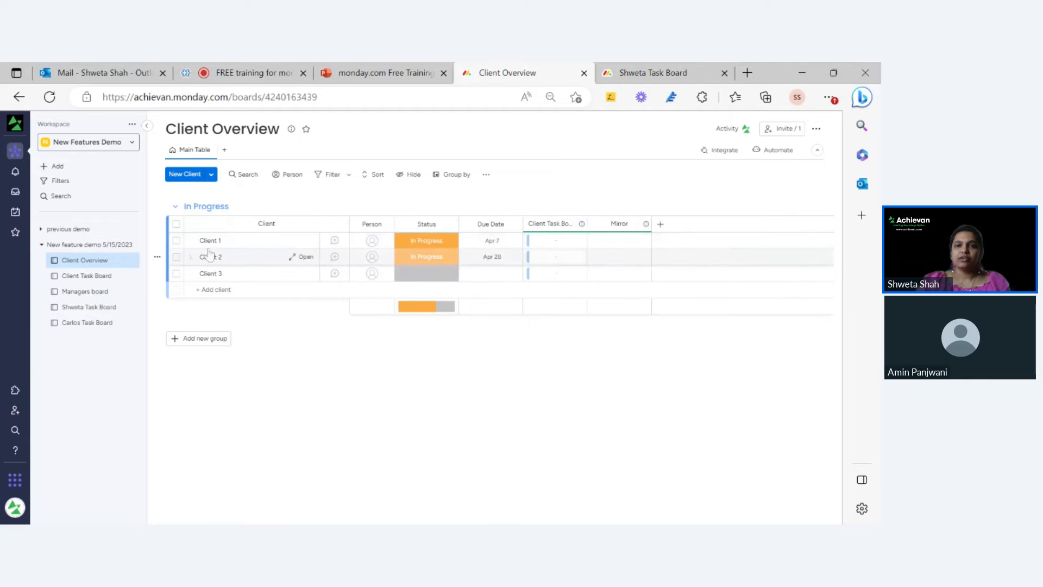
{"action": "left_click", "coordinate": [83, 277]}
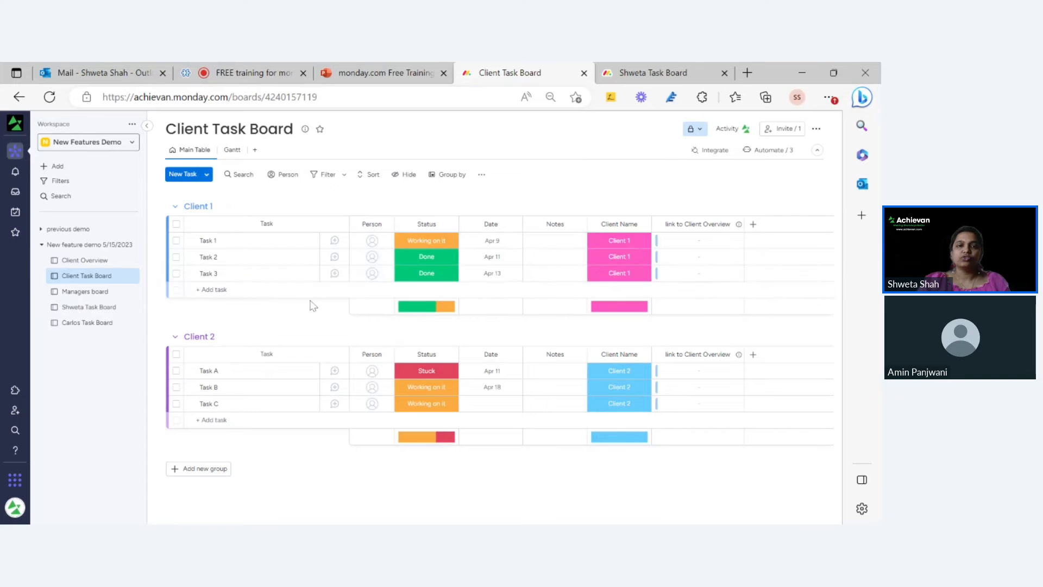
{"action": "left_click", "coordinate": [79, 264]}
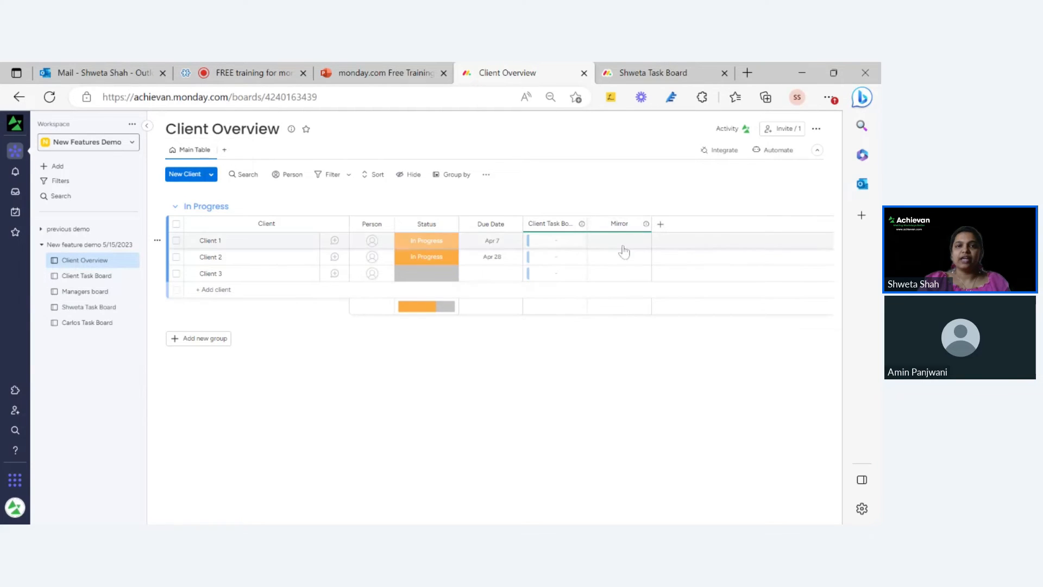
{"action": "left_click", "coordinate": [80, 278]}
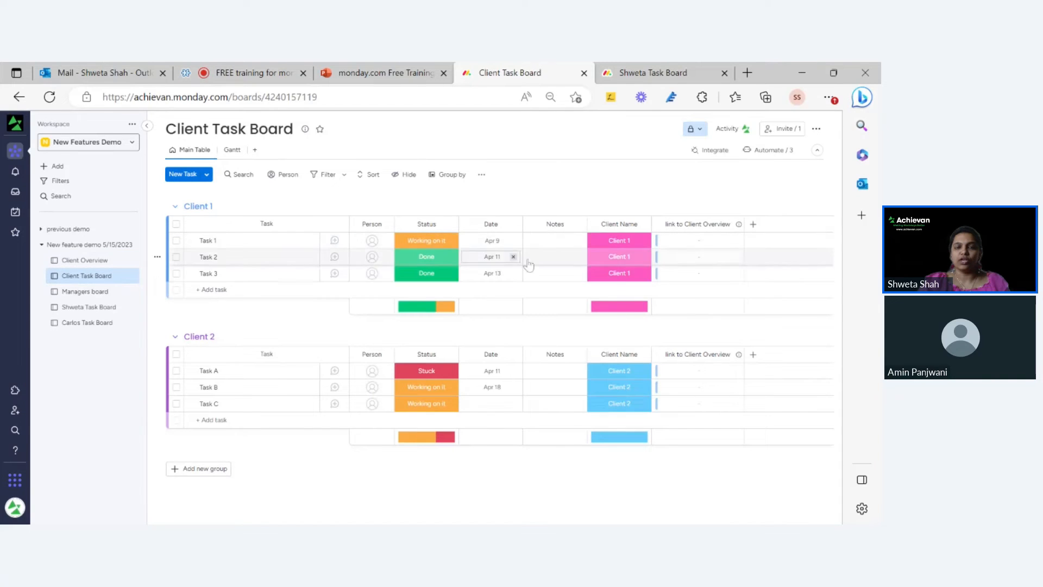